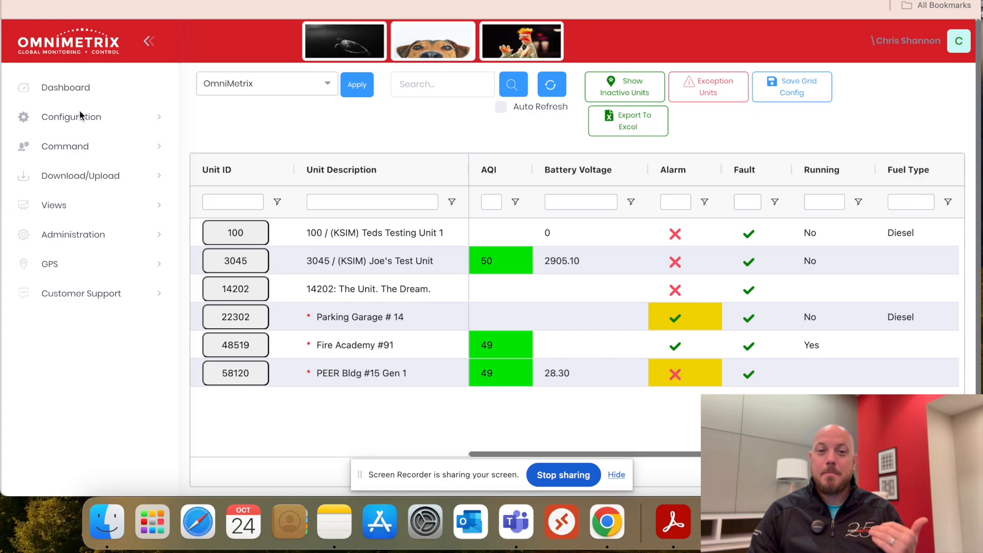
Open the Maintenance History page of unit 3045 from the configuration options
{"action": "left_click", "coordinate": [113, 118]}
{"action": "scroll", "coordinate": [99, 400], "scroll_direction": "down", "scroll_amount": 1}
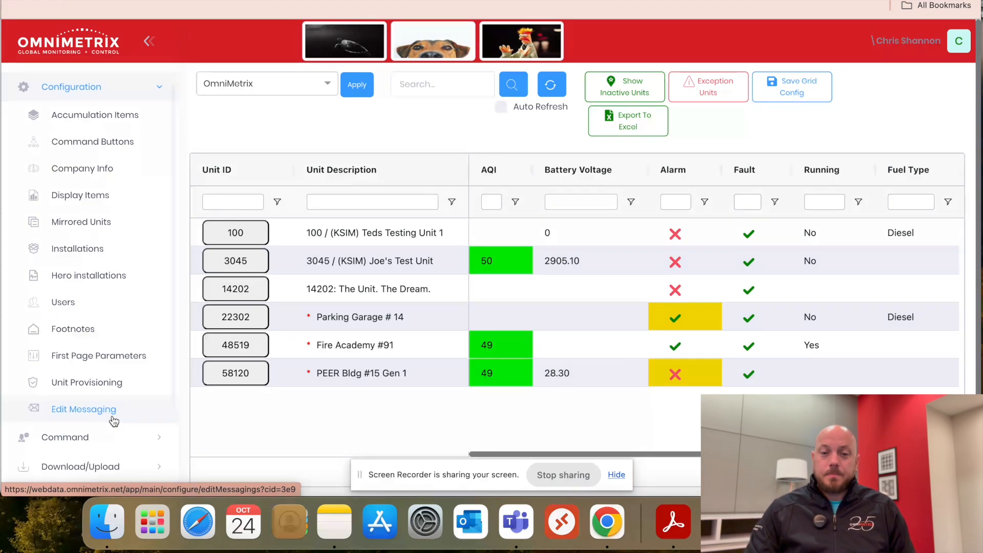
{"action": "left_click", "coordinate": [256, 264]}
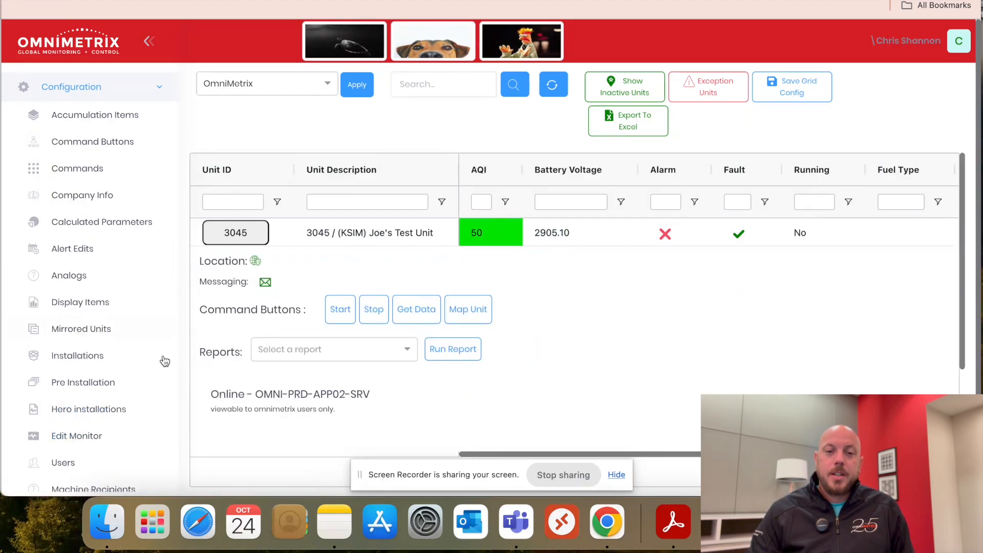
{"action": "scroll", "coordinate": [164, 362], "scroll_direction": "down", "scroll_amount": 10}
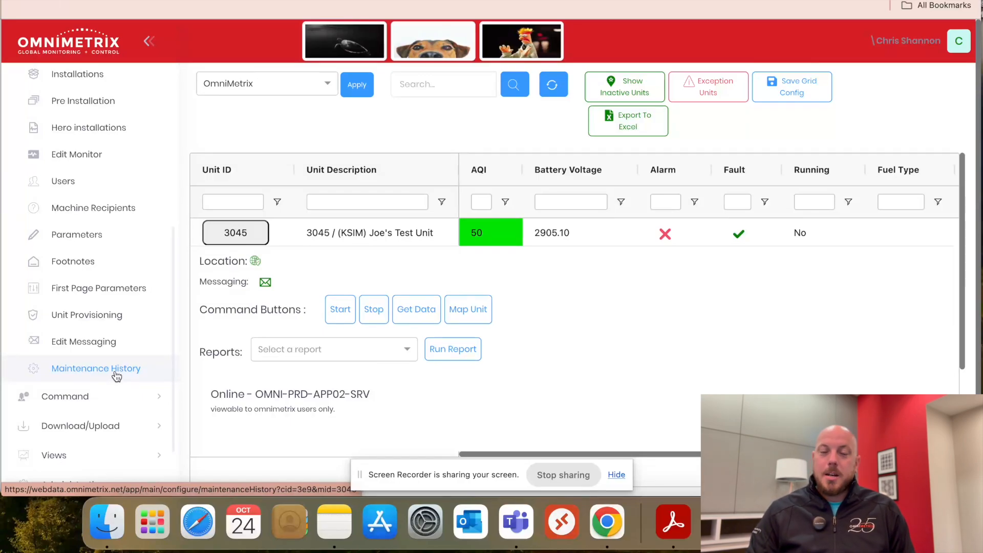
{"action": "left_click", "coordinate": [116, 376]}
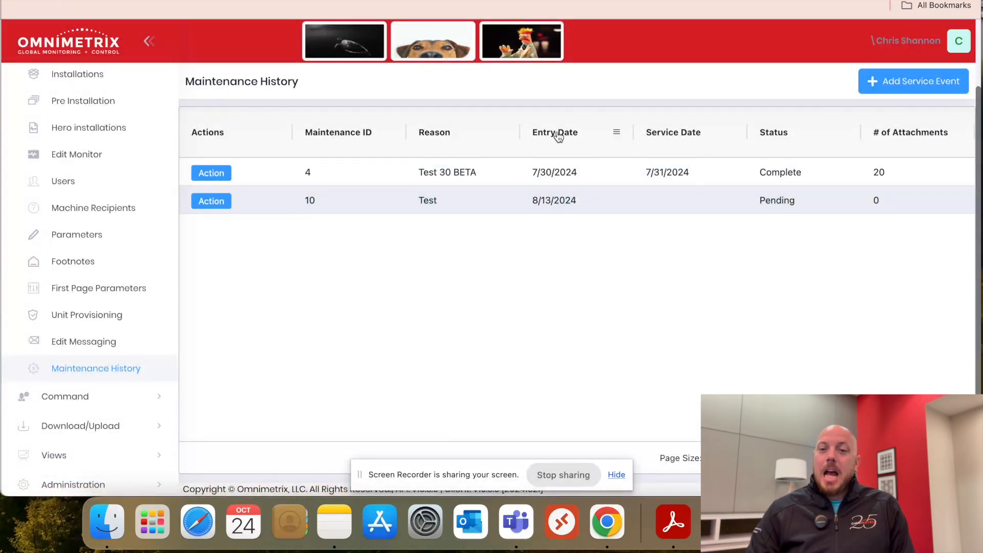
Move the Entry Date column ahead of Maintenance ID and try sorting the maintenance records by entry date in both directions
{"action": "left_click_drag", "start_coordinate": [558, 136], "coordinate": [309, 131]}
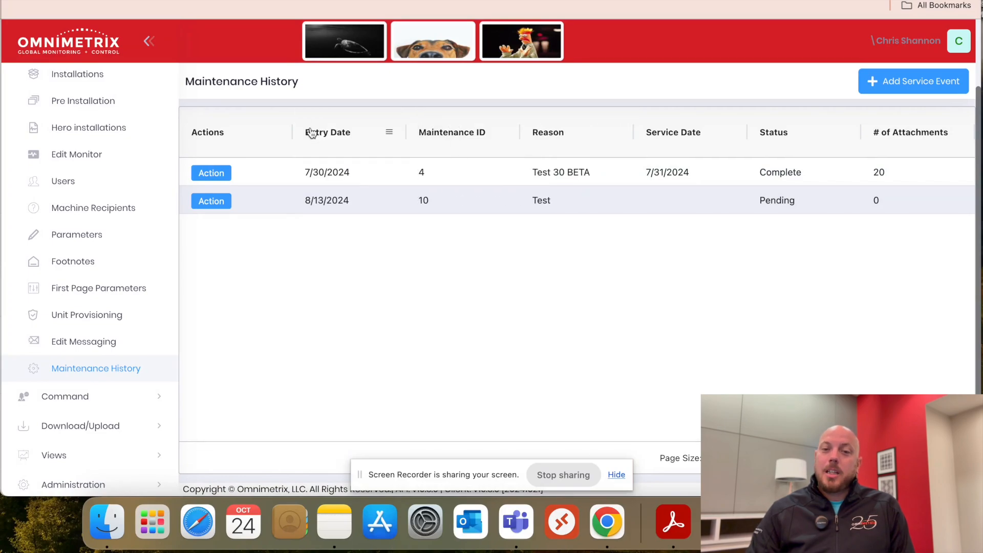
{"action": "left_click", "coordinate": [355, 135]}
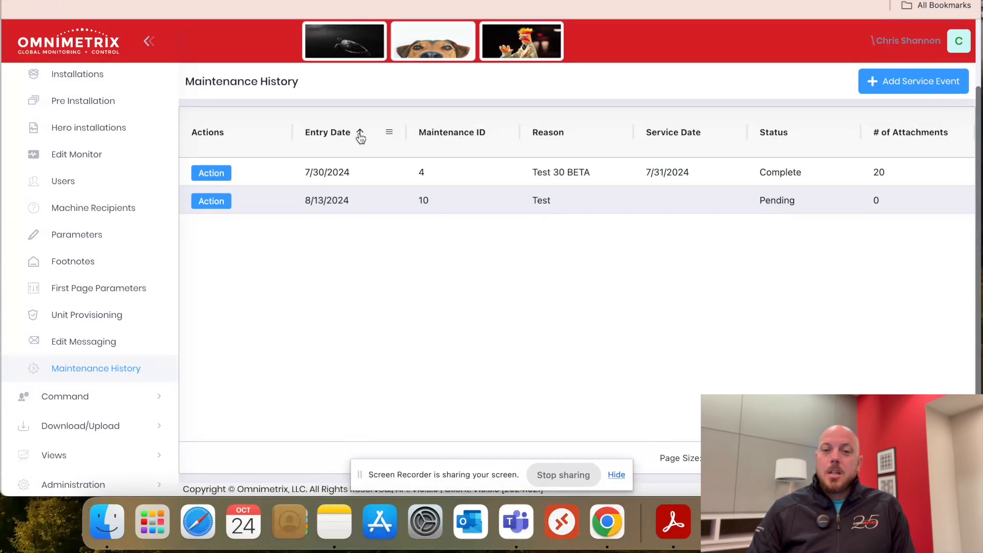
{"action": "left_click", "coordinate": [361, 137]}
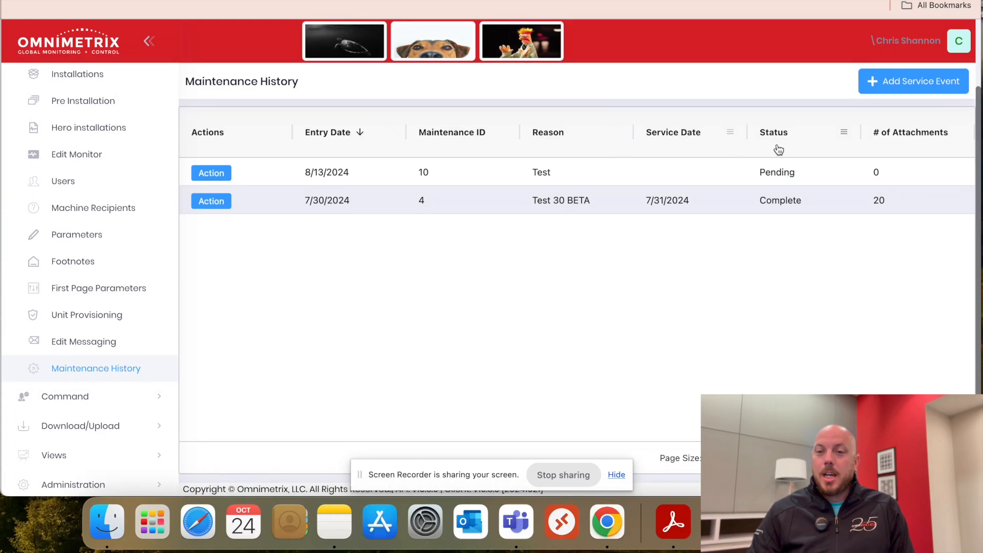
{"action": "left_click", "coordinate": [817, 144]}
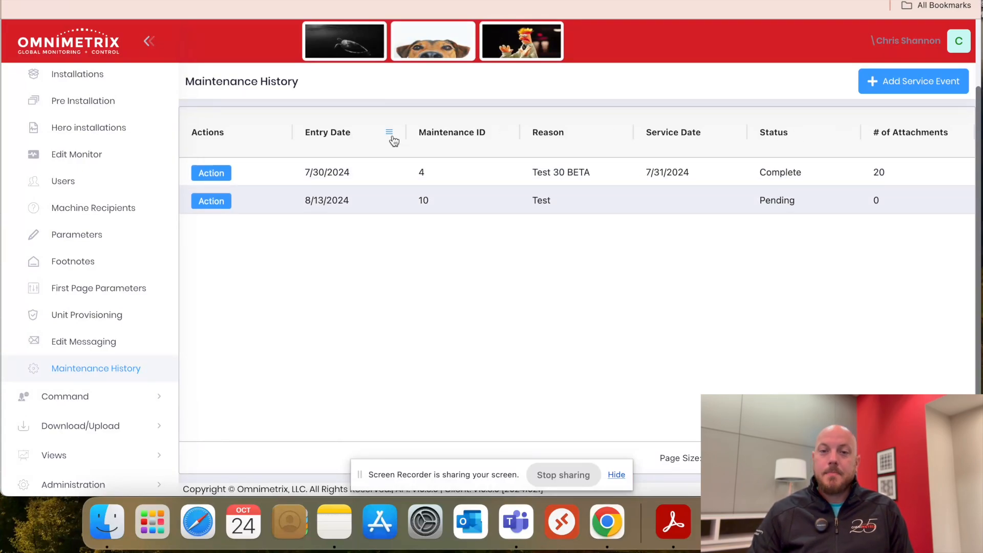
Hide the Maintenance ID and # of Attachments columns in the grid and show them again
{"action": "left_click", "coordinate": [393, 137]}
{"action": "left_click", "coordinate": [497, 136]}
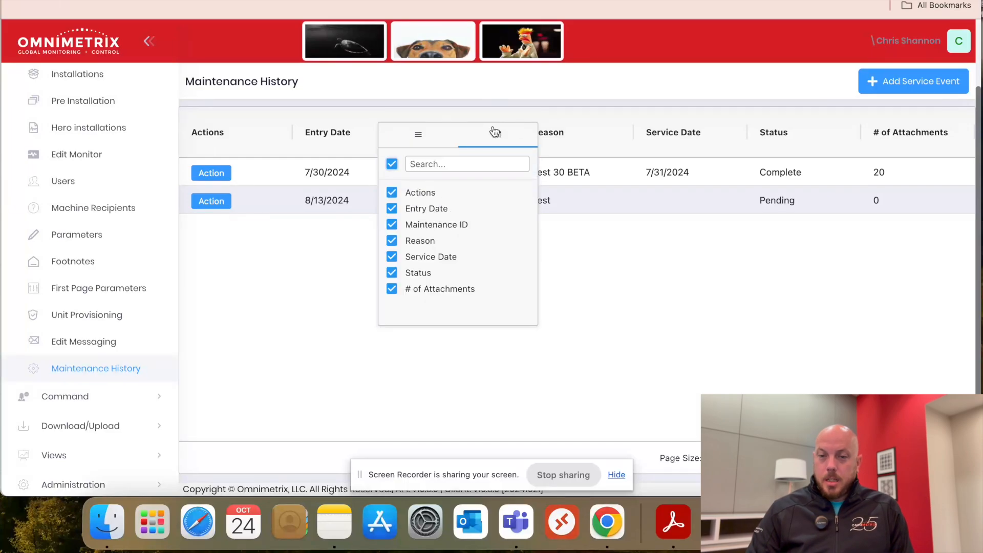
{"action": "left_click", "coordinate": [391, 225]}
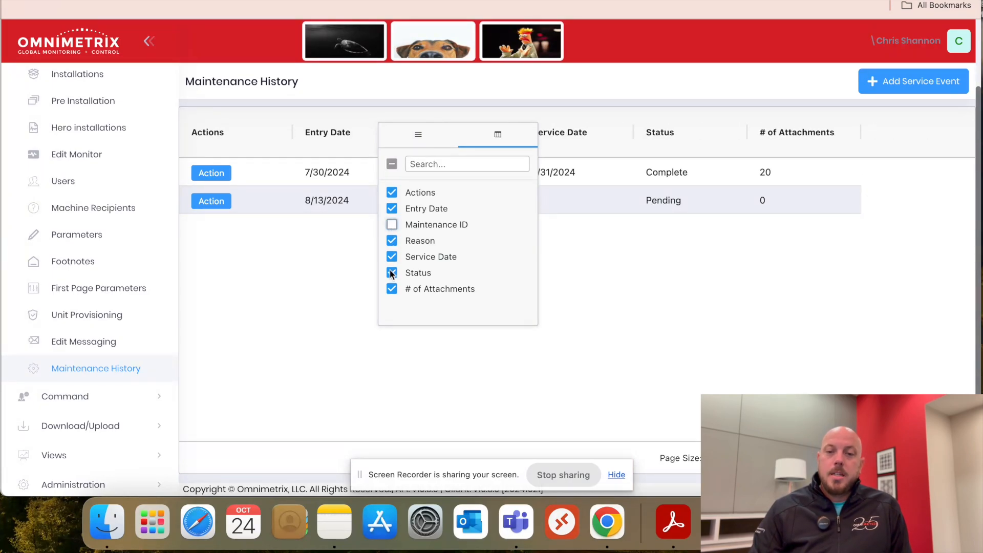
{"action": "left_click", "coordinate": [391, 290]}
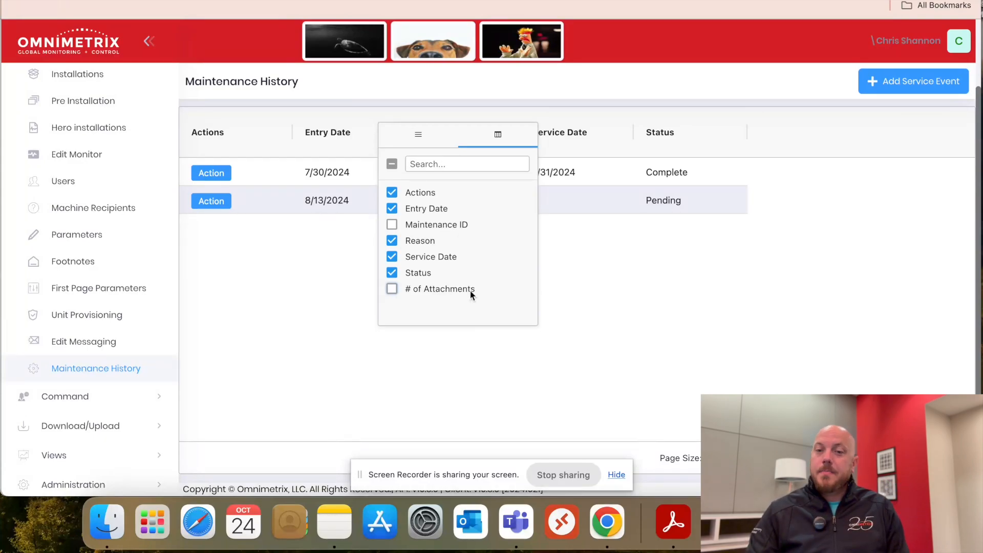
{"action": "left_click", "coordinate": [396, 285]}
{"action": "left_click", "coordinate": [396, 227]}
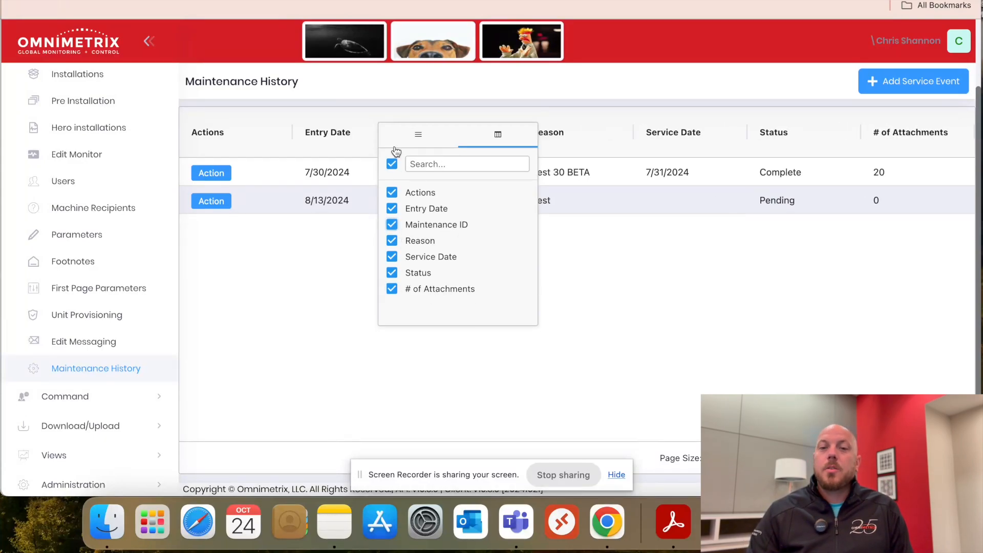
{"action": "left_click", "coordinate": [390, 105]}
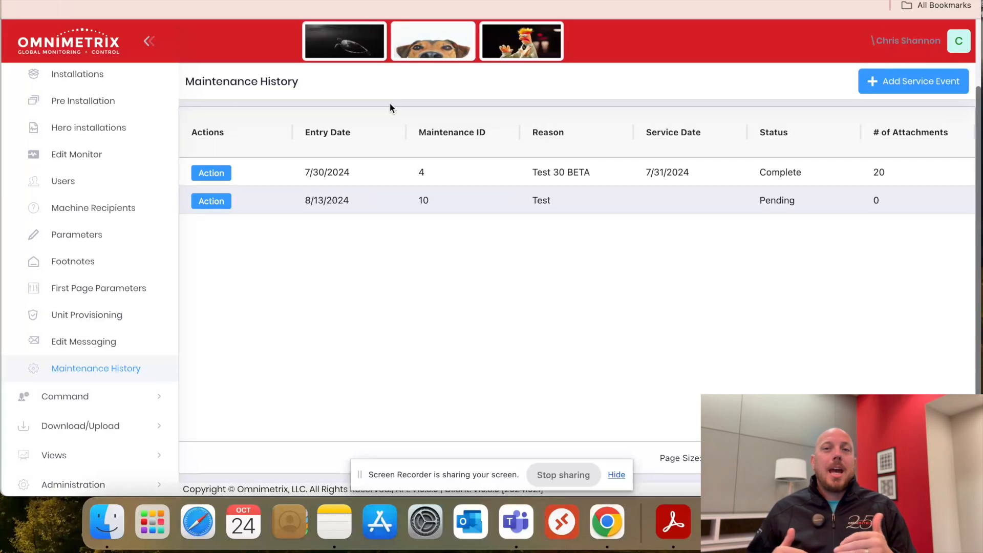
Start a new service event with status Pending and add the contact's e-mail as the alert email
{"action": "left_click", "coordinate": [887, 90]}
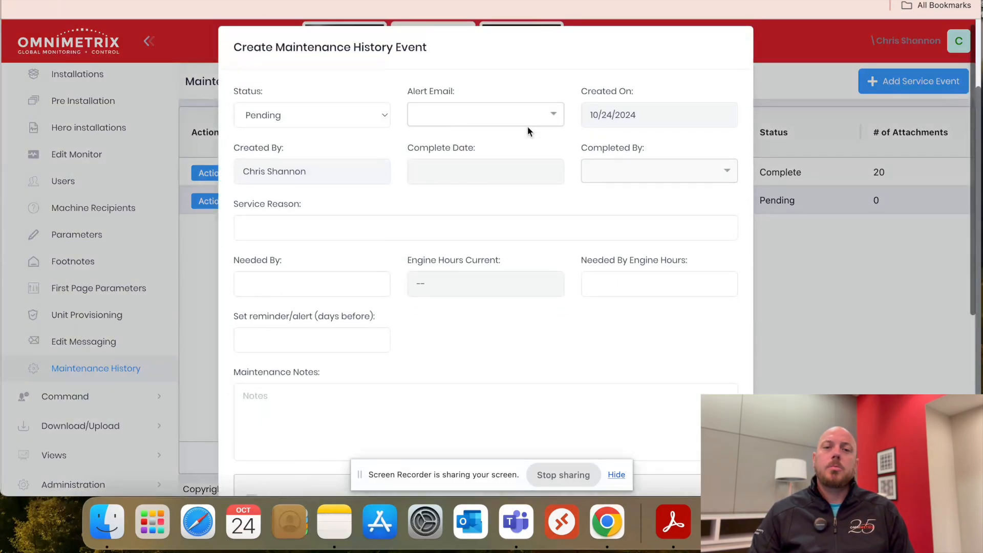
{"action": "scroll", "coordinate": [710, 214], "scroll_direction": "down", "scroll_amount": 1}
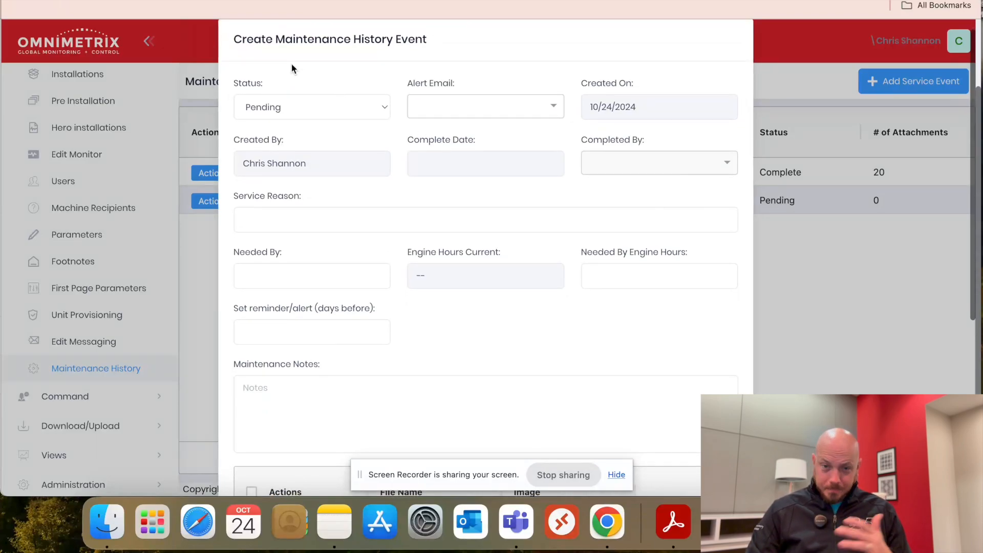
{"action": "left_click", "coordinate": [312, 107]}
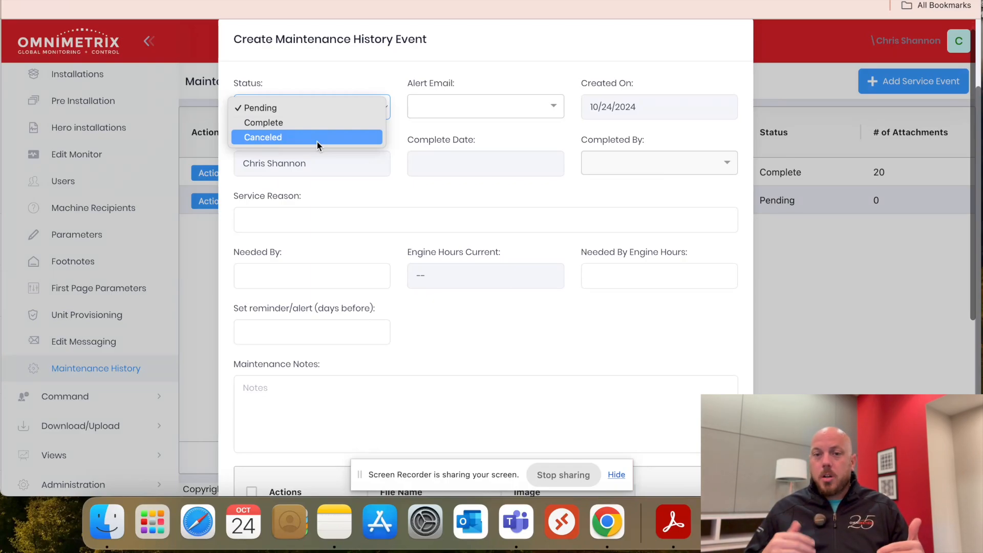
{"action": "left_click", "coordinate": [312, 108]}
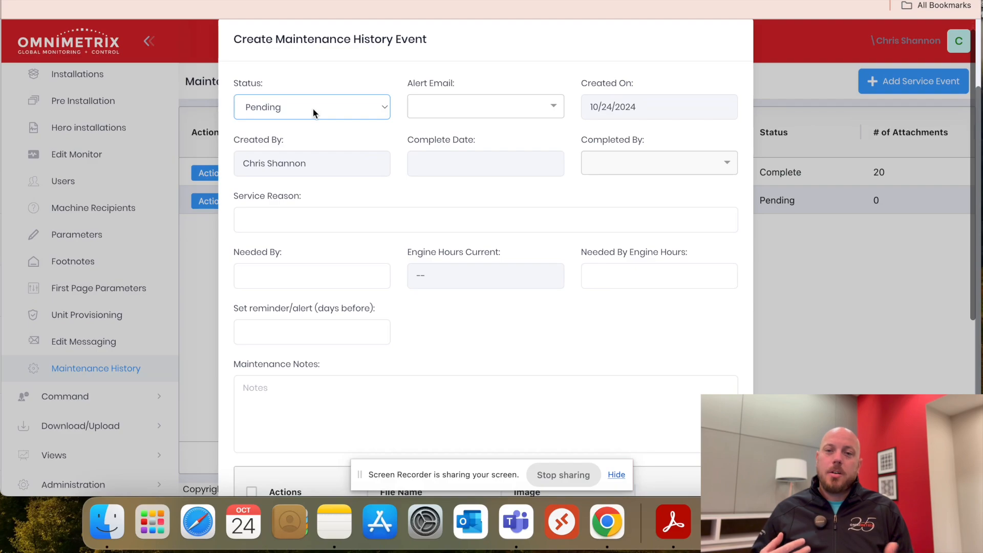
{"action": "left_click", "coordinate": [440, 110]}
{"action": "type", "text": "cs"}
{"action": "left_click", "coordinate": [474, 131]}
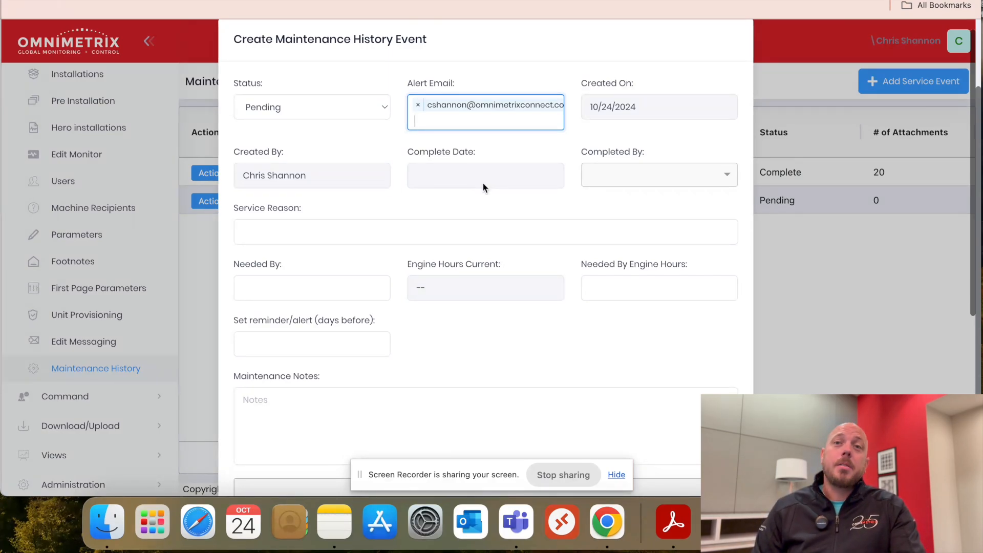
Set the event's status to Complete and return it to Pending
{"action": "left_click", "coordinate": [332, 113]}
{"action": "left_click", "coordinate": [333, 112]}
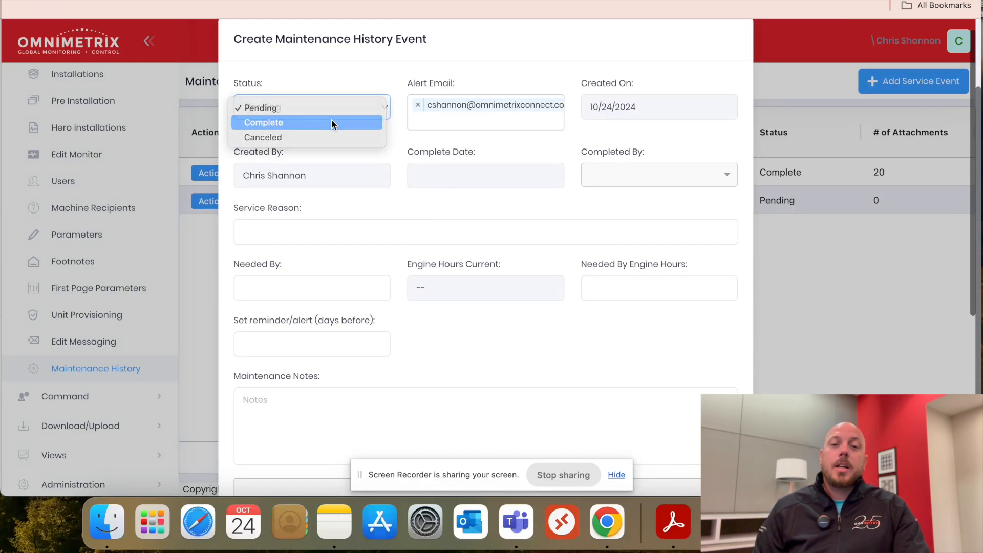
{"action": "left_click", "coordinate": [331, 119]}
{"action": "left_click", "coordinate": [321, 105]}
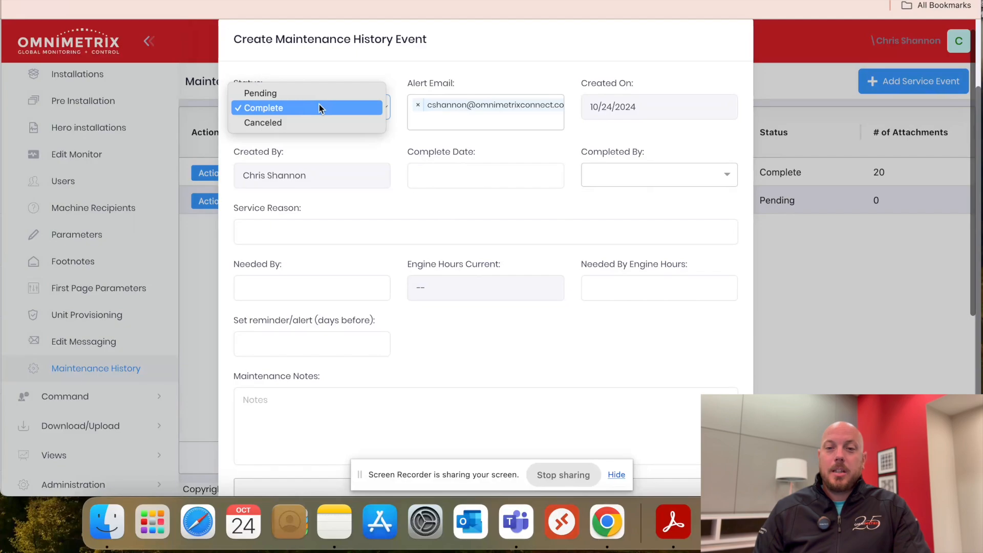
{"action": "left_click", "coordinate": [305, 91]}
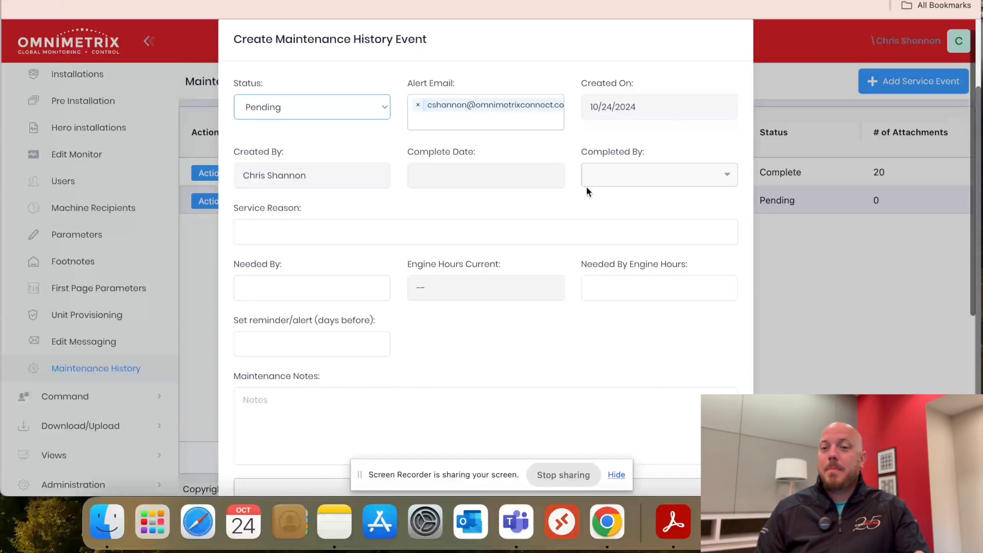
{"action": "left_click", "coordinate": [465, 177]}
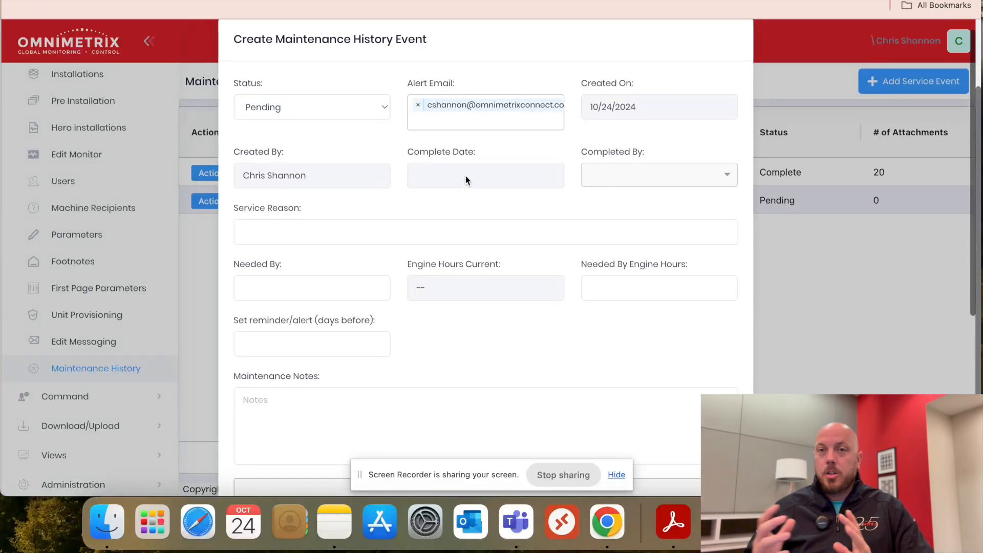
Enter "Change the Battery" as the service reason
{"action": "left_click", "coordinate": [407, 240]}
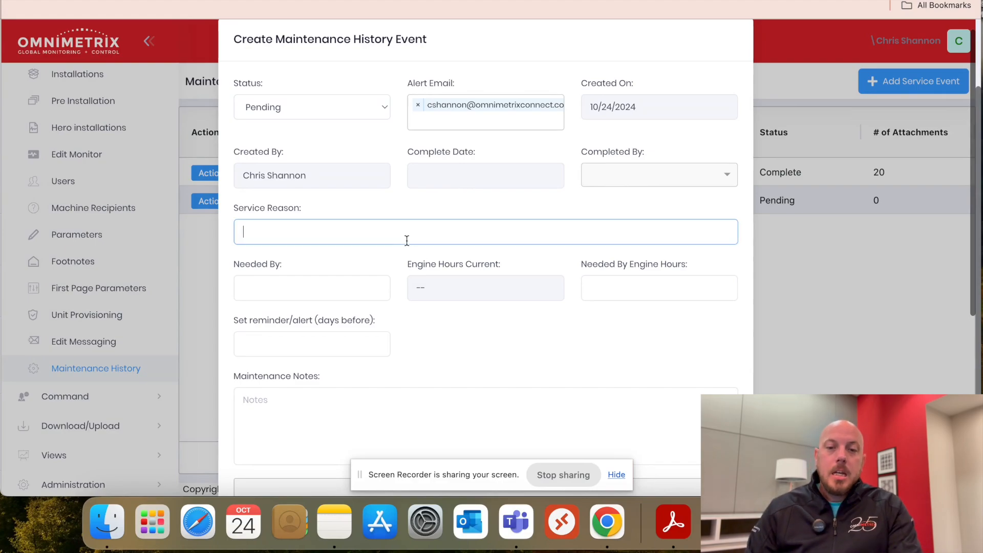
{"action": "type", "text": "Change"}
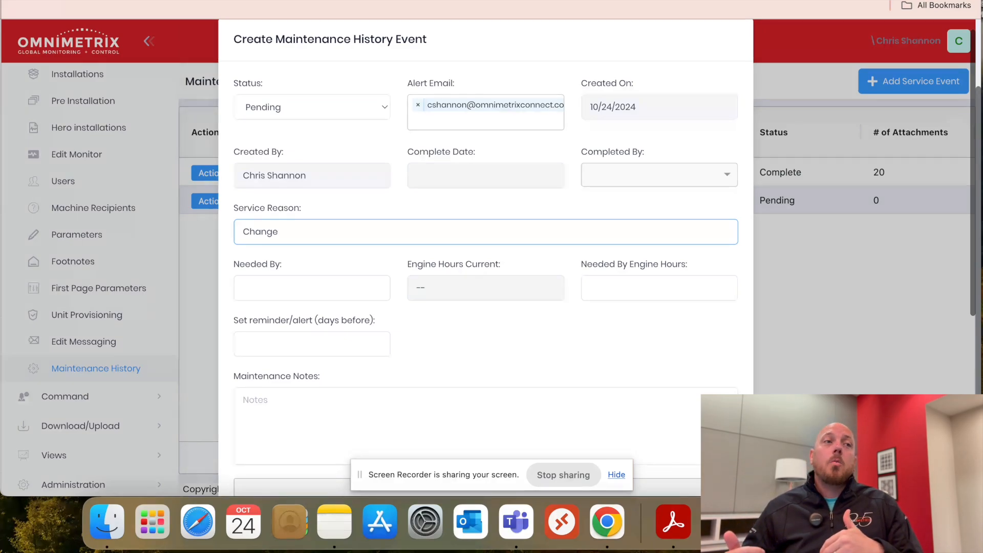
{"action": "type", "text": "the Battery"}
Set the event's Needed By date to 11/01/2024
{"action": "left_click", "coordinate": [317, 287]}
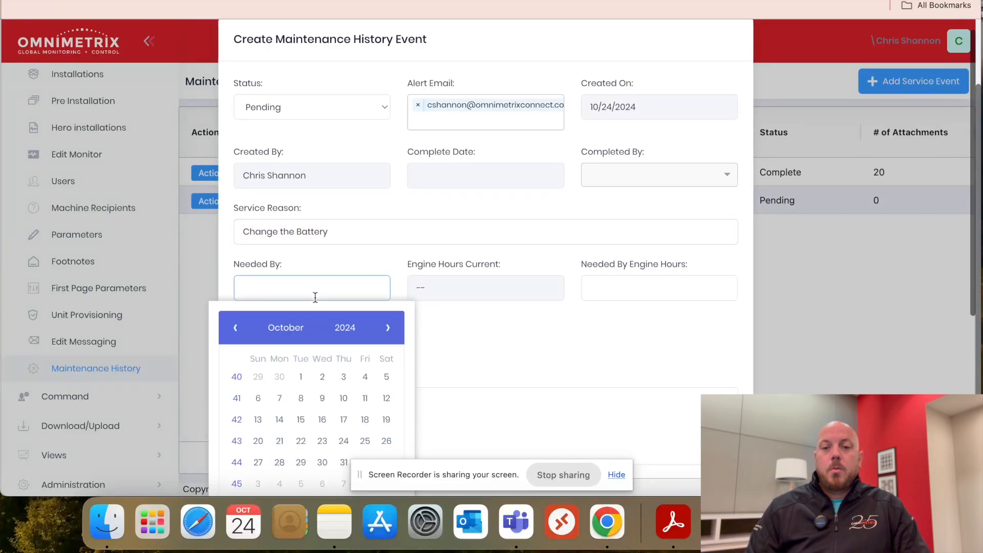
{"action": "scroll", "coordinate": [302, 377], "scroll_direction": "down", "scroll_amount": 1}
{"action": "left_click", "coordinate": [391, 328]}
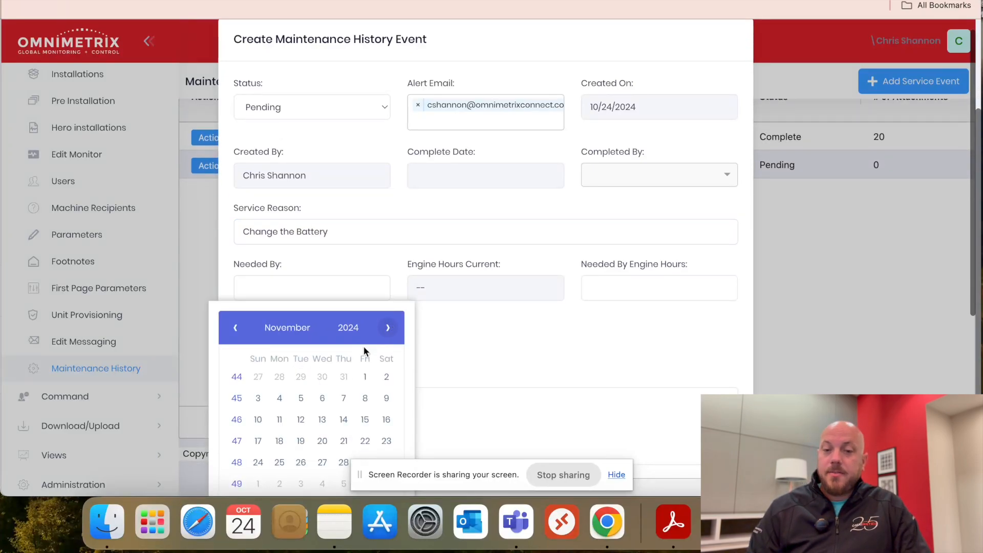
{"action": "left_click", "coordinate": [366, 376]}
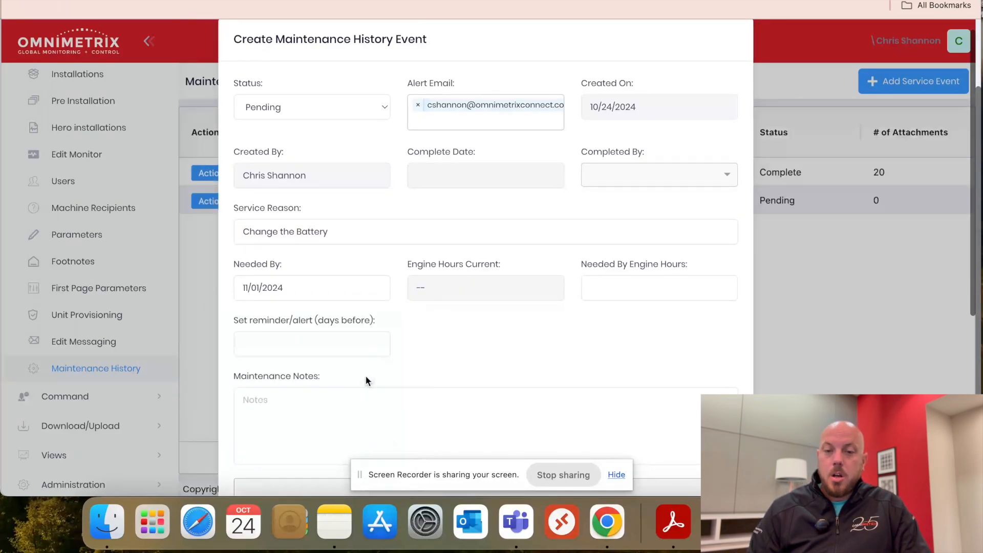
{"action": "left_click", "coordinate": [303, 288]}
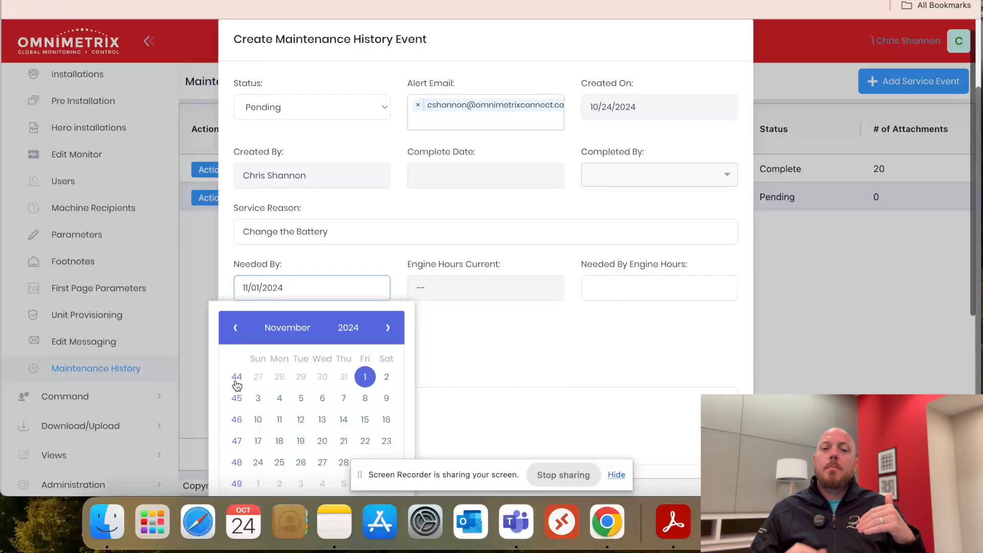
{"action": "left_click", "coordinate": [496, 336]}
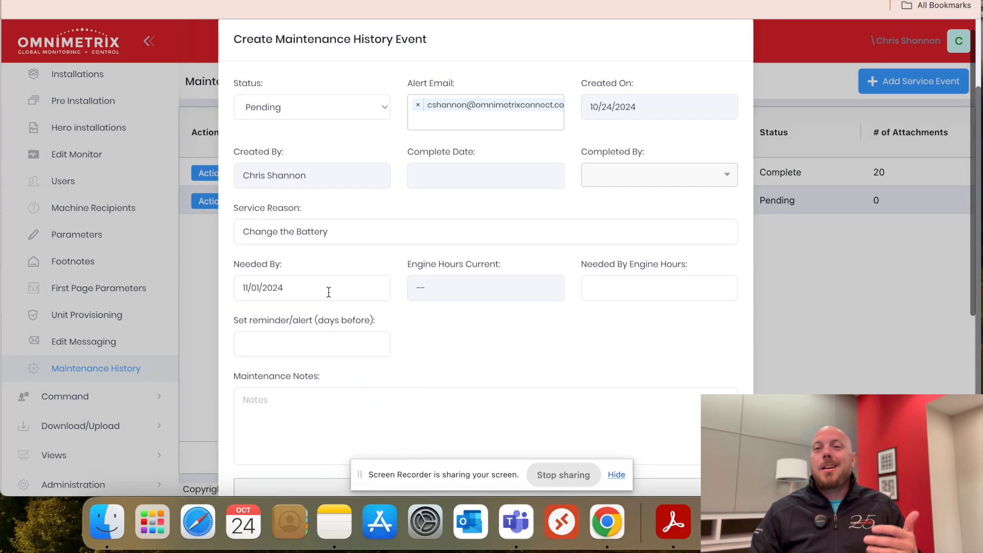
Set Needed By Engine Hours to 100 and the reminder/alert to 14 days before
{"action": "left_click", "coordinate": [611, 295]}
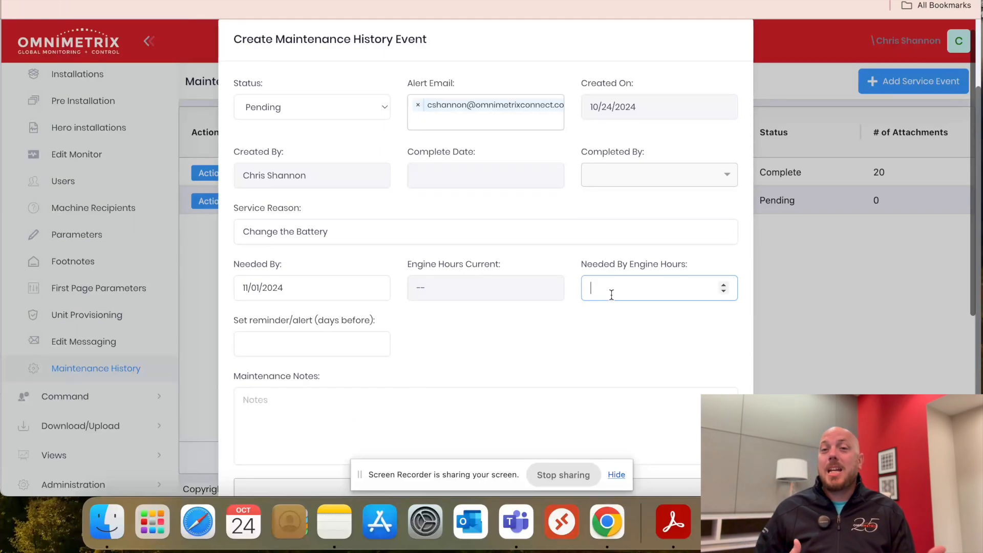
{"action": "type", "text": "100"}
{"action": "left_click", "coordinate": [643, 335]}
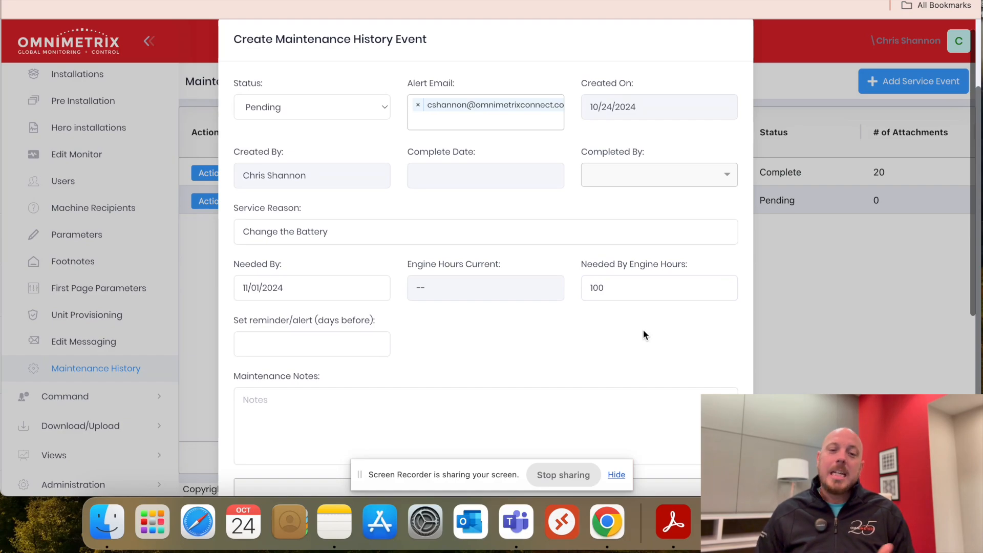
{"action": "left_click", "coordinate": [351, 353]}
{"action": "type", "text": "14"}
{"action": "left_click", "coordinate": [418, 355]}
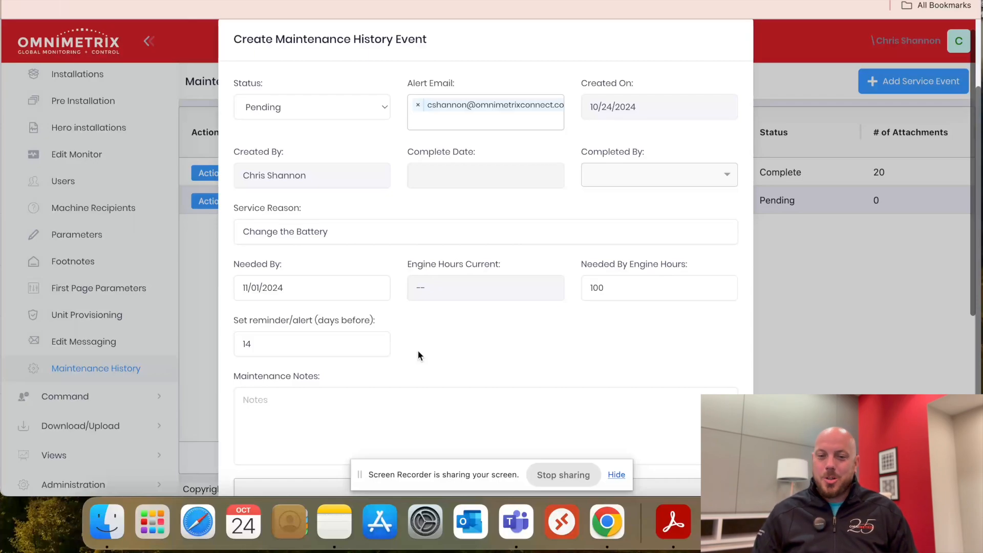
Enter "Complete annual service when changing the battery" as the maintenance notes and save the new service event
{"action": "scroll", "coordinate": [419, 354], "scroll_direction": "down", "scroll_amount": 2}
{"action": "scroll", "coordinate": [419, 351], "scroll_direction": "down", "scroll_amount": 1}
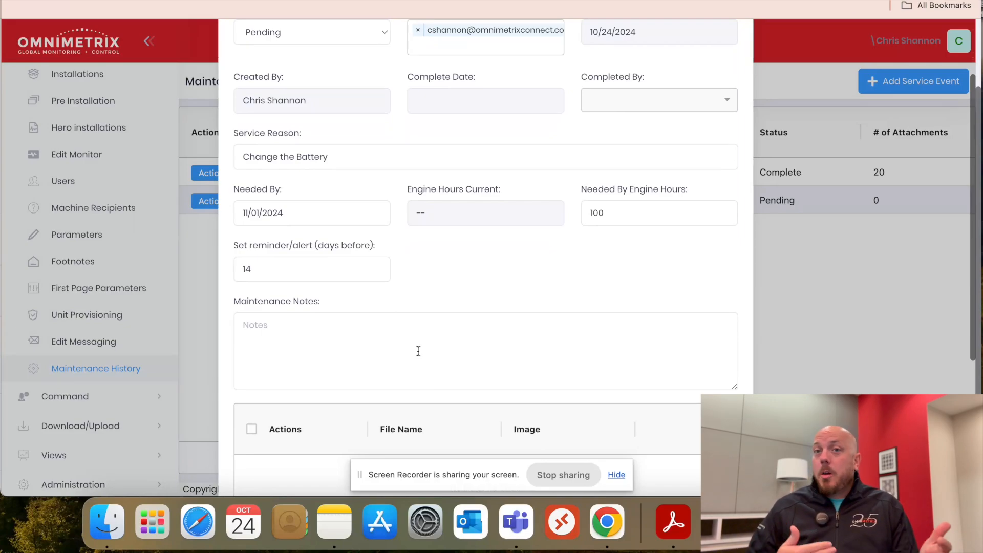
{"action": "left_click", "coordinate": [418, 351]}
{"action": "type", "text": "Complete an"}
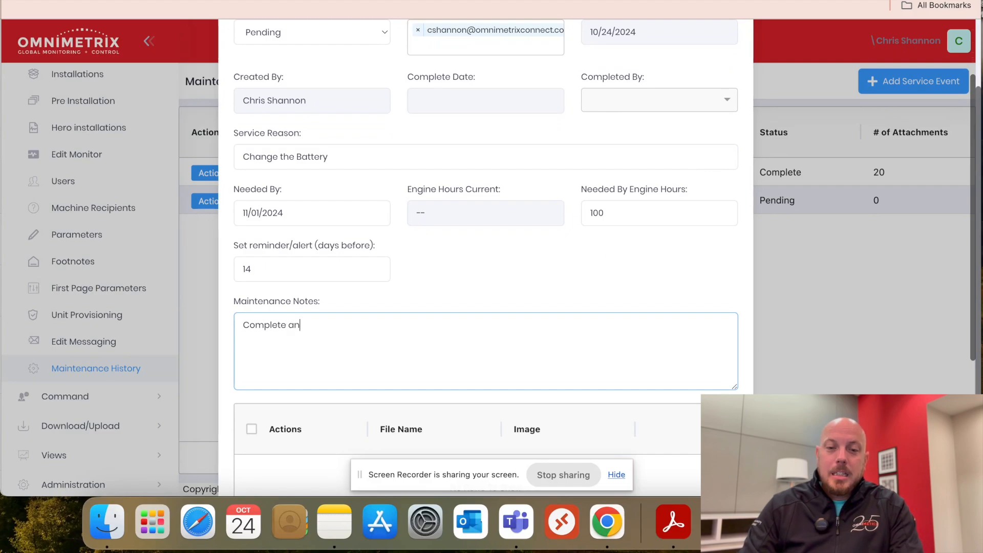
{"action": "type", "text": "nual service"}
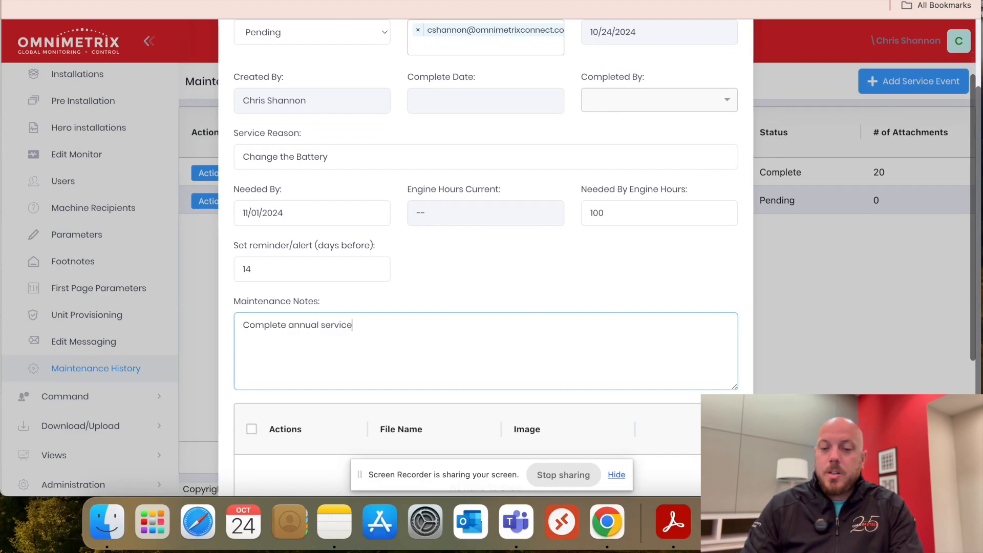
{"action": "type", "text": " when chan"}
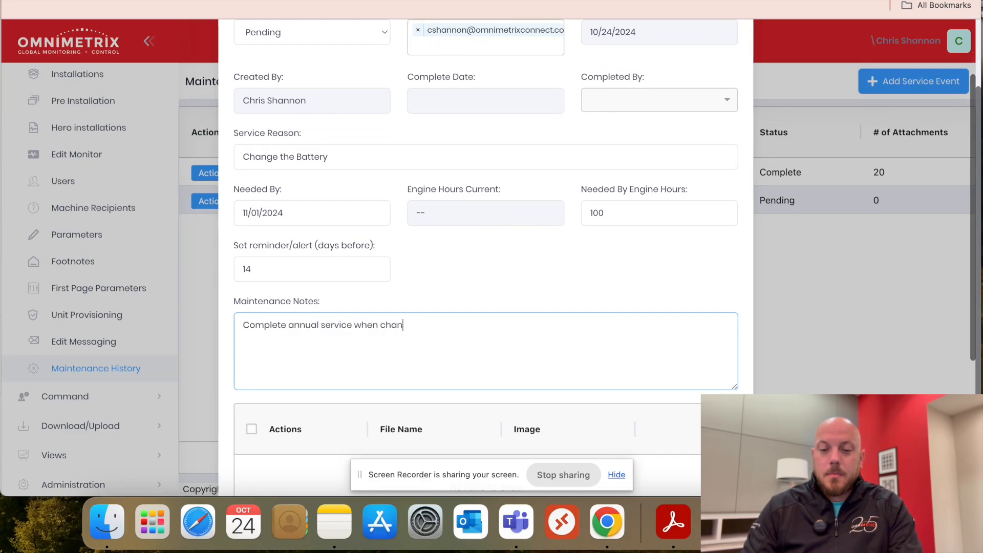
{"action": "type", "text": "ging the battery"}
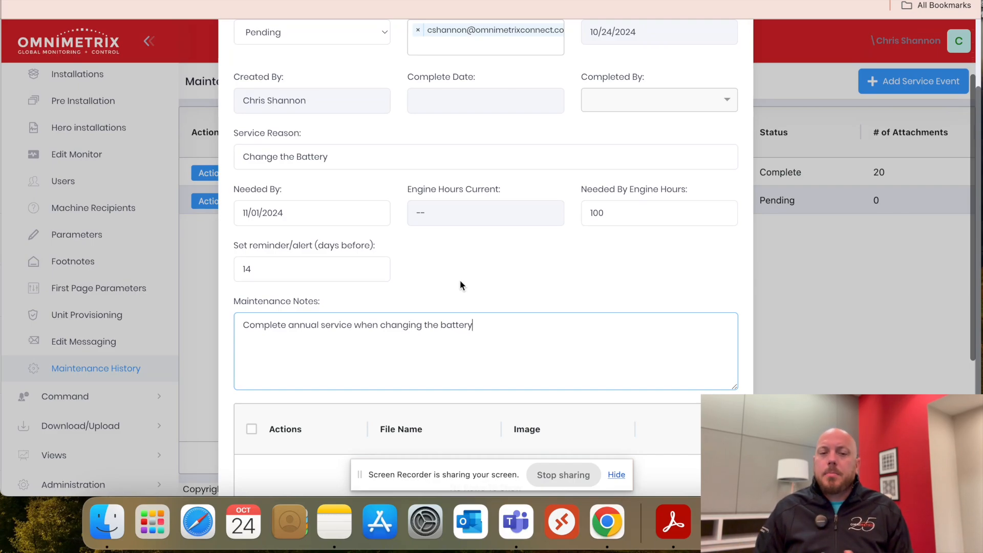
{"action": "scroll", "coordinate": [460, 280], "scroll_direction": "down", "scroll_amount": 5}
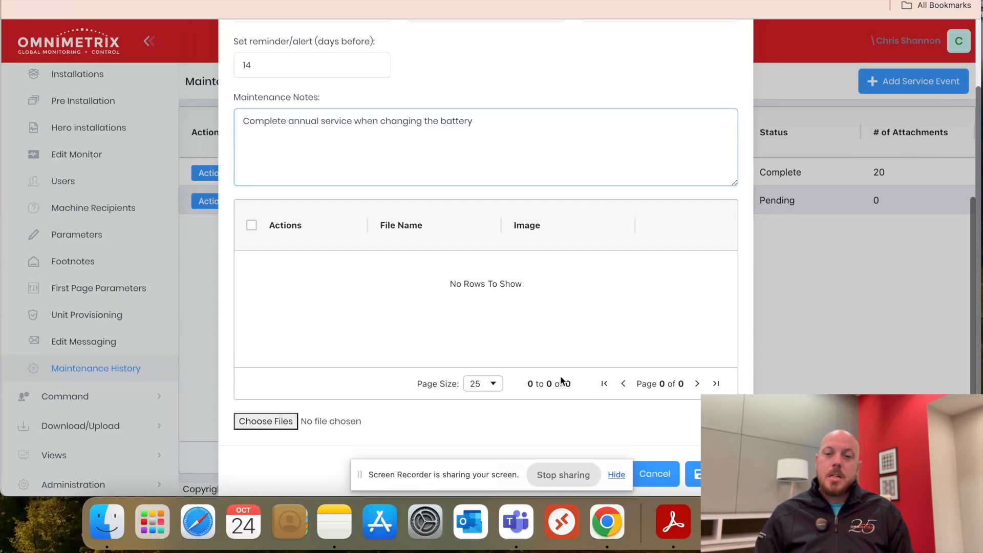
{"action": "scroll", "coordinate": [592, 422], "scroll_direction": "down", "scroll_amount": 2}
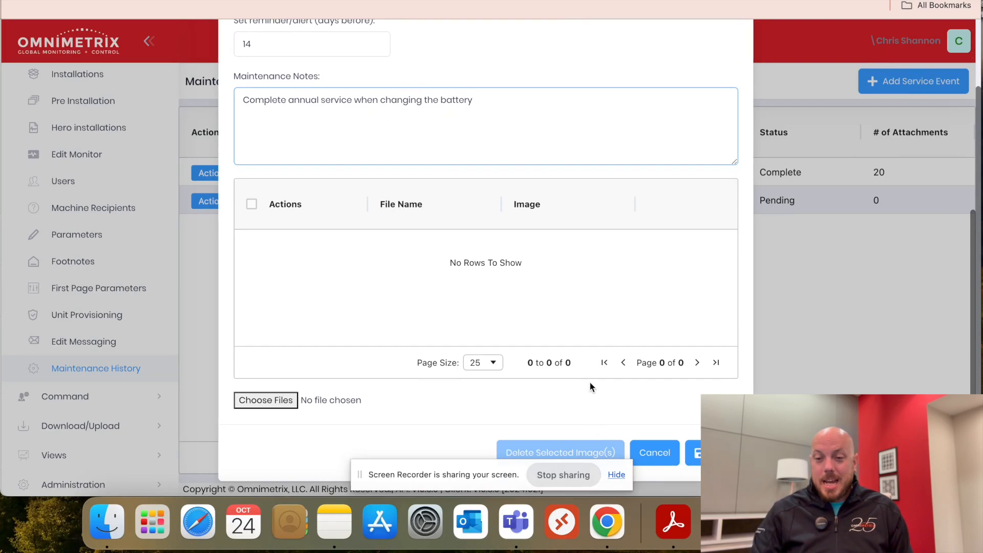
{"action": "left_click", "coordinate": [697, 456]}
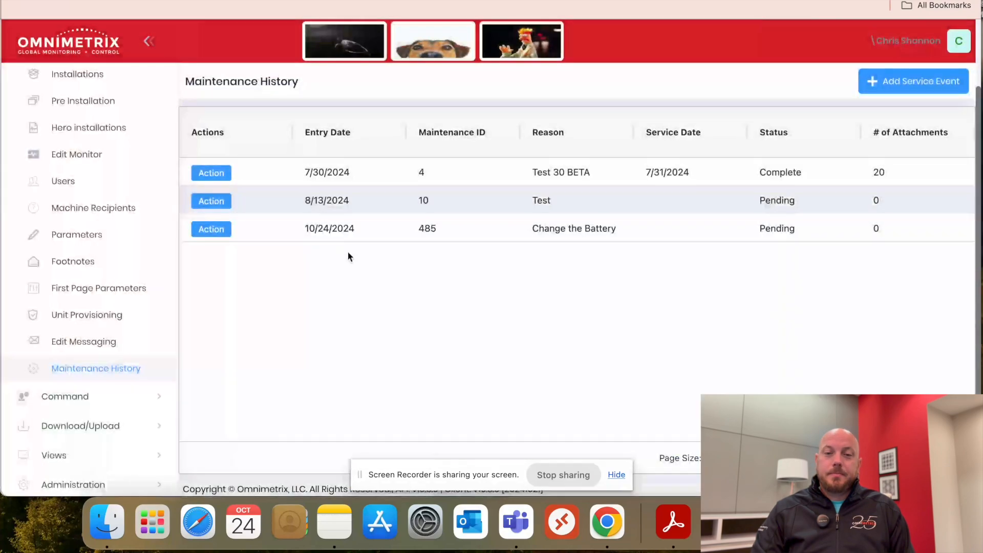
Sort the maintenance history by newest entry date and move the Reason and Status columns ahead of Maintenance ID
{"action": "left_click", "coordinate": [359, 136]}
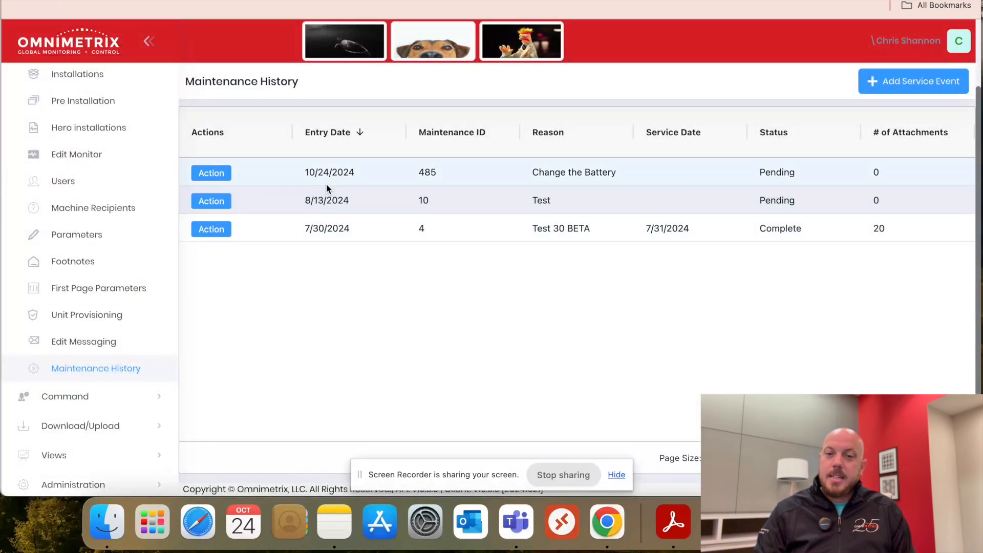
{"action": "left_click_drag", "start_coordinate": [556, 128], "coordinate": [430, 126]}
{"action": "left_click_drag", "start_coordinate": [779, 130], "coordinate": [584, 130]}
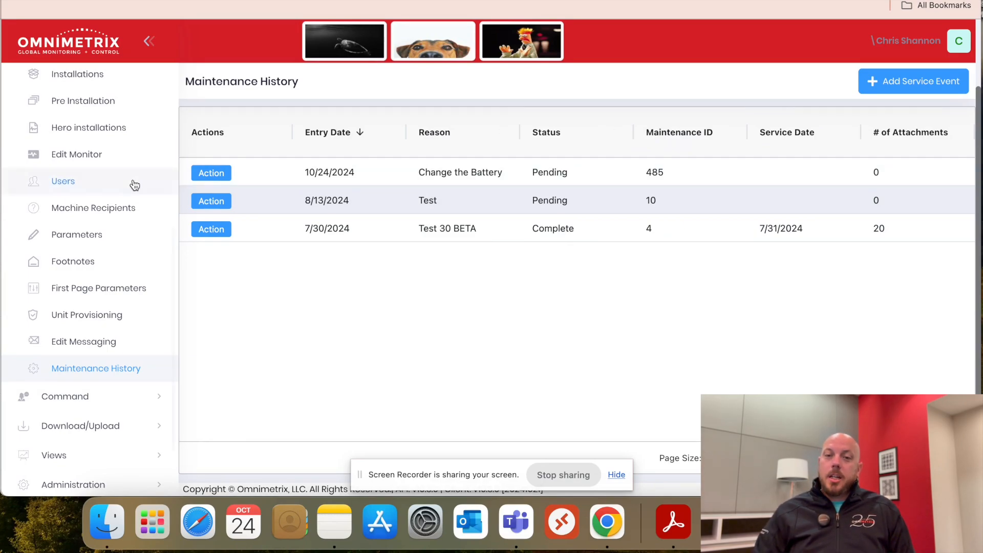
Edit the Change the Battery event, setting its status to Complete and its complete date to 10/24/2024
{"action": "left_click", "coordinate": [221, 181]}
{"action": "left_click", "coordinate": [272, 189]}
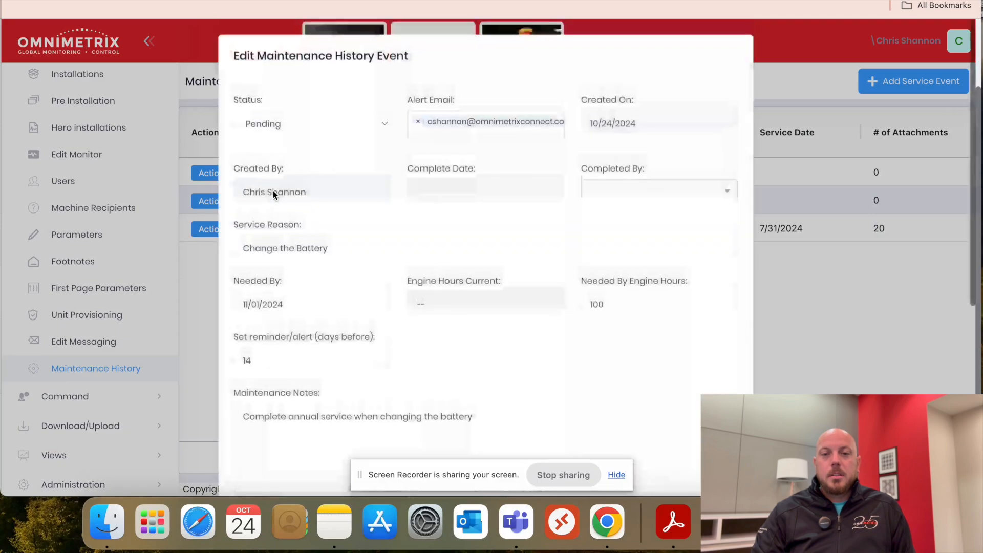
{"action": "left_click", "coordinate": [360, 127]}
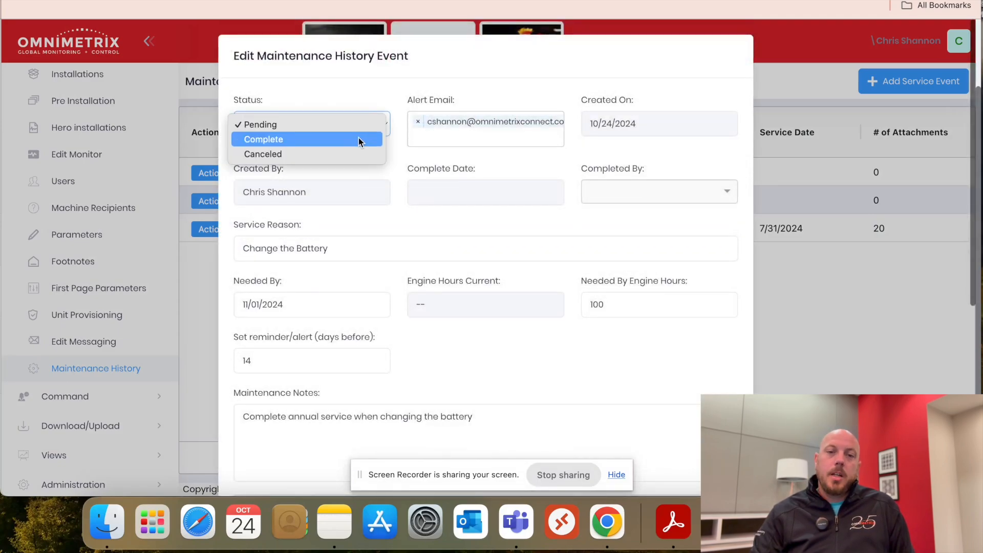
{"action": "left_click", "coordinate": [358, 139]}
{"action": "left_click", "coordinate": [455, 187]}
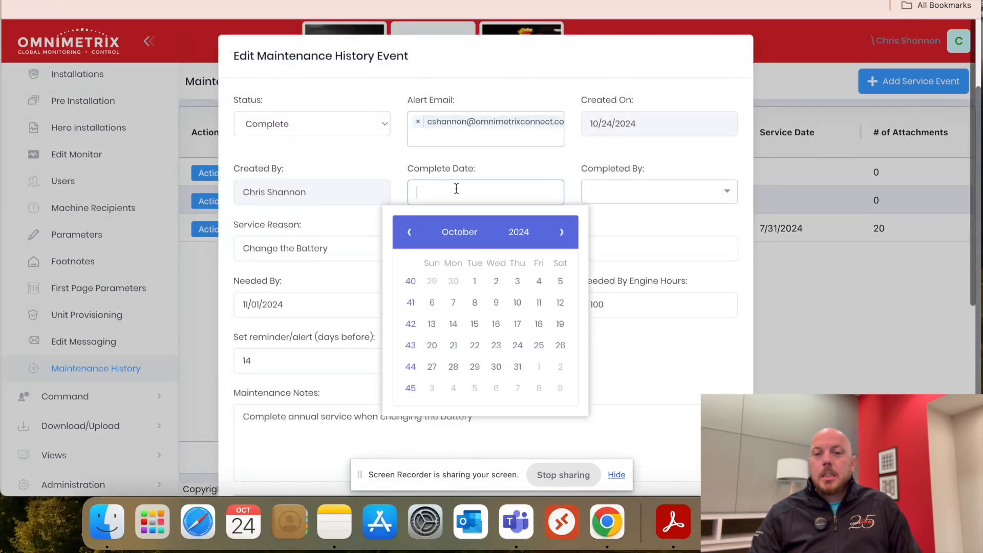
{"action": "left_click", "coordinate": [517, 346]}
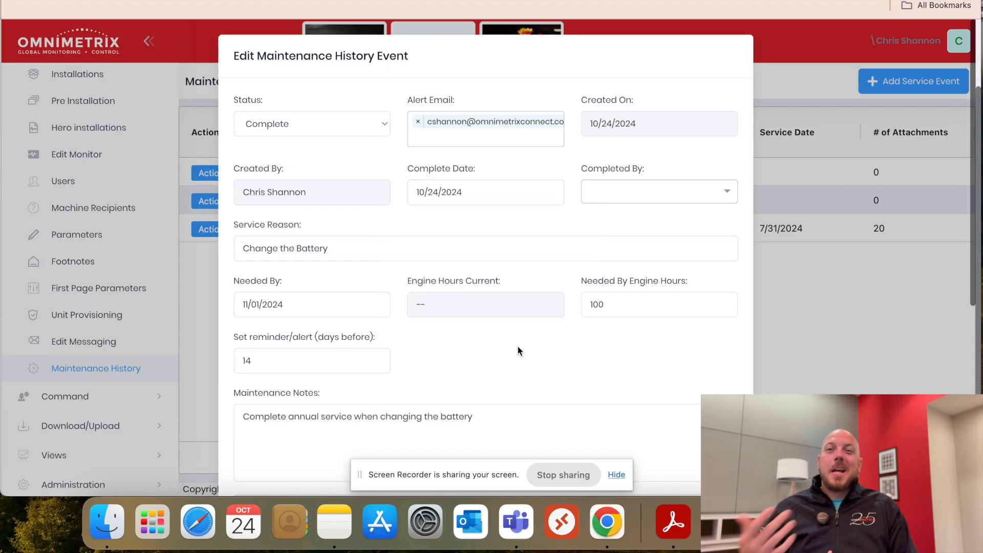
Assign the technician's name as Completed By and save the Change the Battery event
{"action": "left_click", "coordinate": [646, 189]}
{"action": "type", "text": "chr"}
{"action": "left_click", "coordinate": [640, 240]}
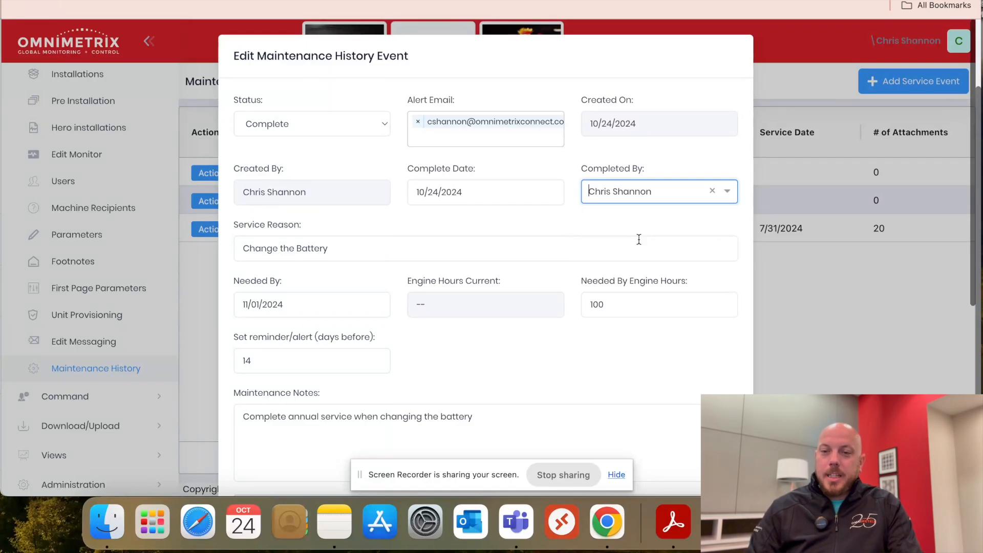
{"action": "scroll", "coordinate": [595, 233], "scroll_direction": "down", "scroll_amount": 10}
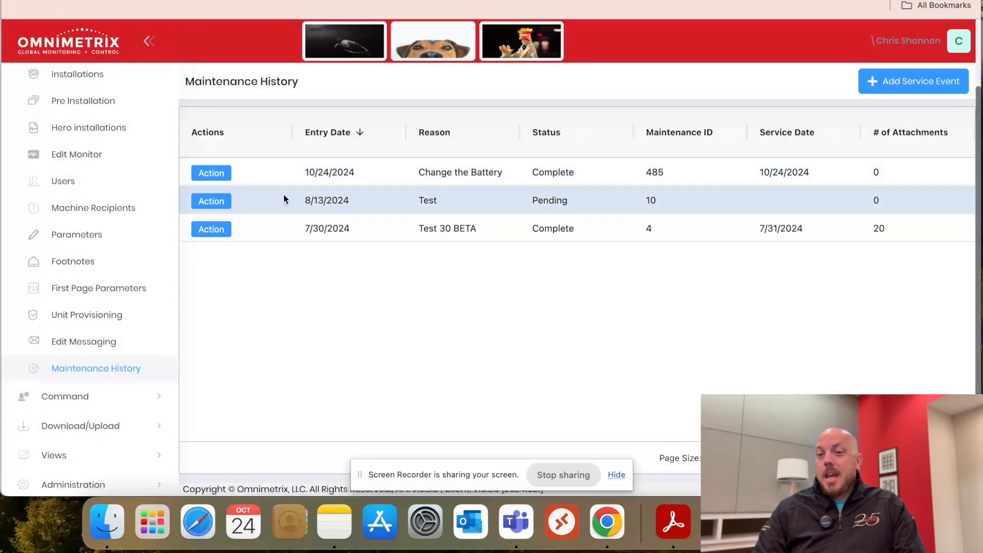
Reopen the Change the Battery event for editing, set its status to Canceled and save it
{"action": "left_click", "coordinate": [211, 173]}
{"action": "left_click", "coordinate": [256, 184]}
{"action": "left_click", "coordinate": [306, 118]}
{"action": "left_click", "coordinate": [306, 143]}
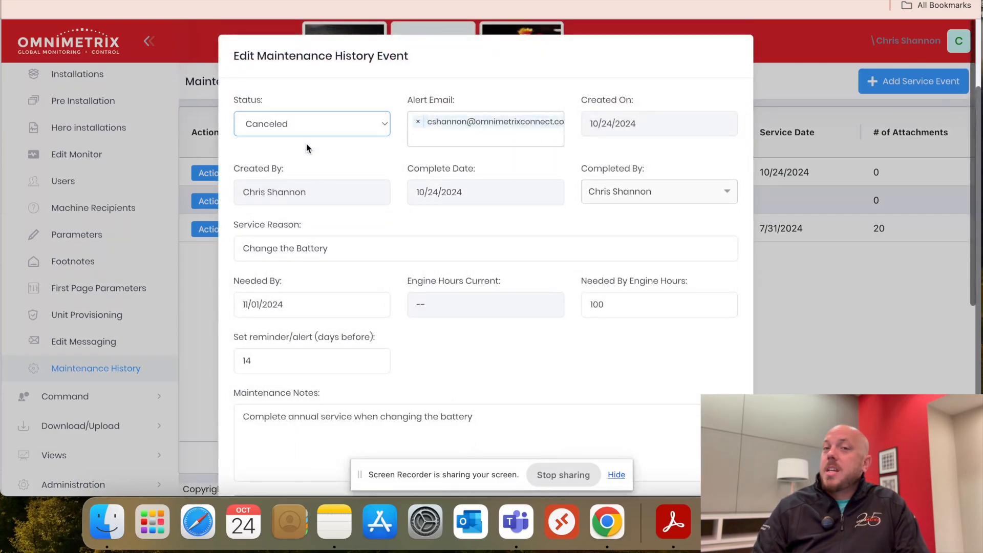
{"action": "scroll", "coordinate": [550, 346], "scroll_direction": "down", "scroll_amount": 6}
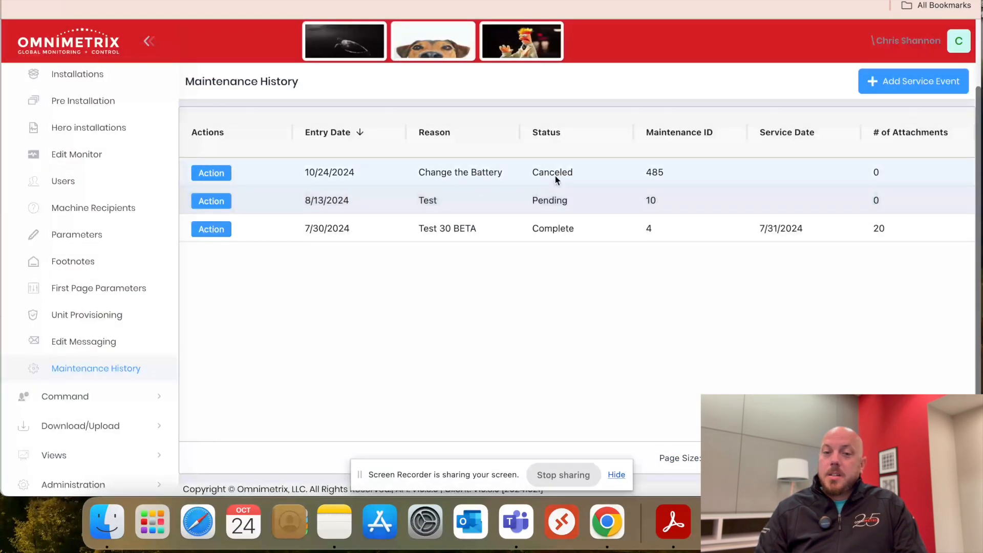
Replace the Change the Battery event's maintenance notes with a statement naming who changed the battery earlier, and save
{"action": "left_click", "coordinate": [221, 176]}
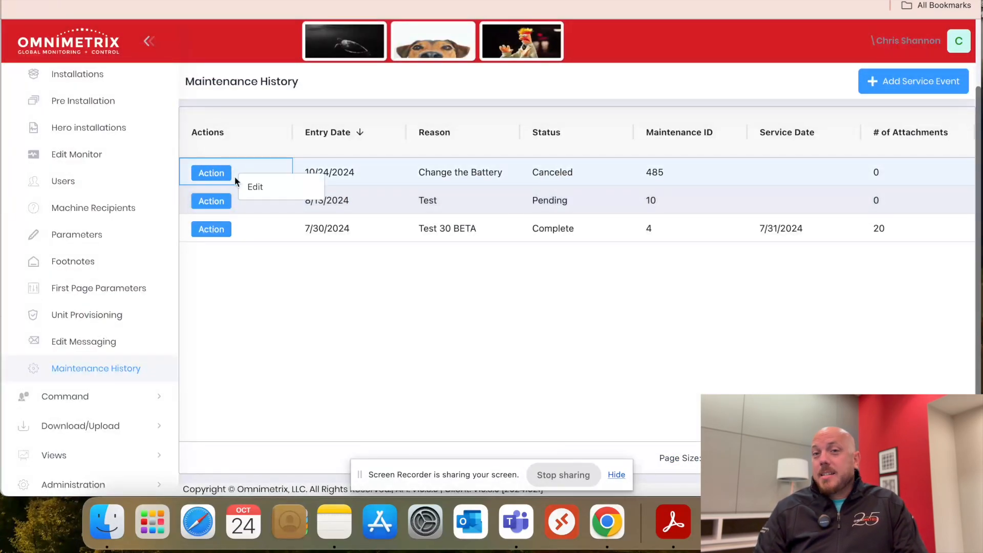
{"action": "left_click", "coordinate": [255, 186]}
{"action": "scroll", "coordinate": [516, 333], "scroll_direction": "down", "scroll_amount": 2}
{"action": "left_click", "coordinate": [481, 381]}
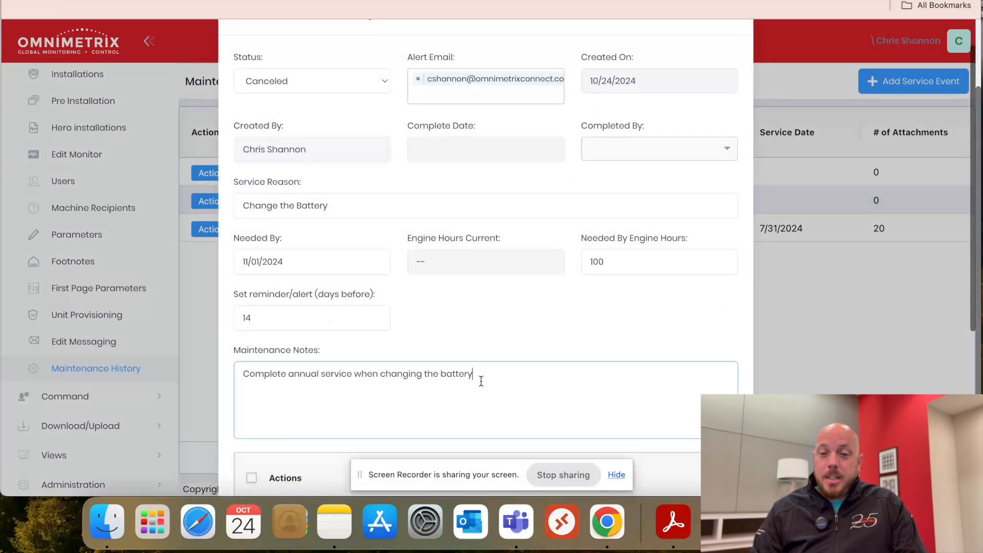
{"action": "key", "text": "super+a"}
{"action": "type", "text": "Battery was changed by John earlier"}
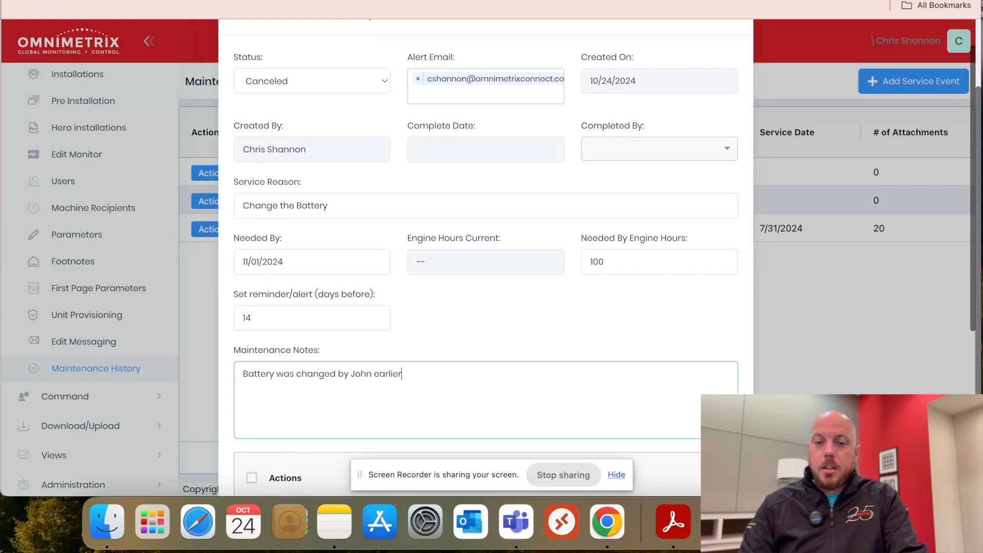
{"action": "scroll", "coordinate": [696, 396], "scroll_direction": "down", "scroll_amount": 5}
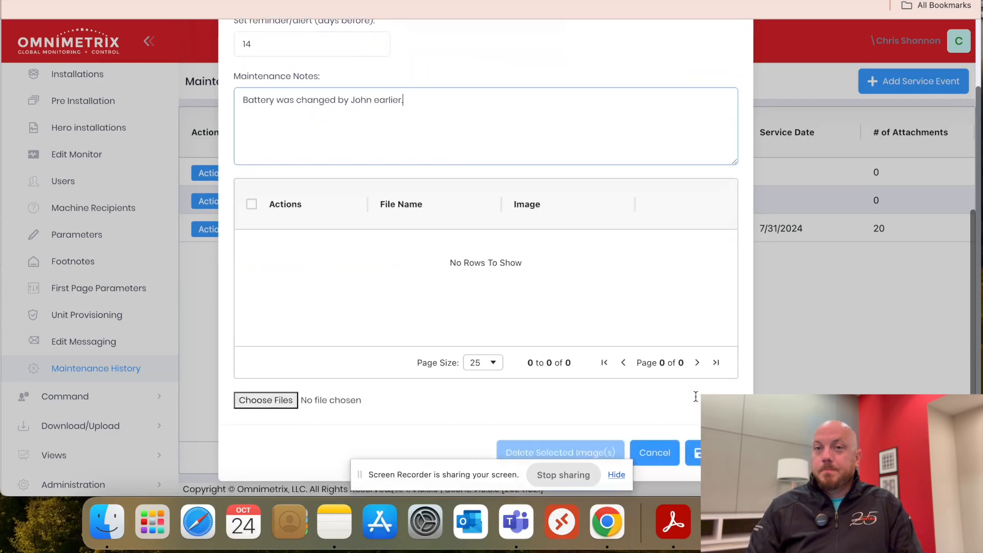
{"action": "left_click", "coordinate": [711, 452]}
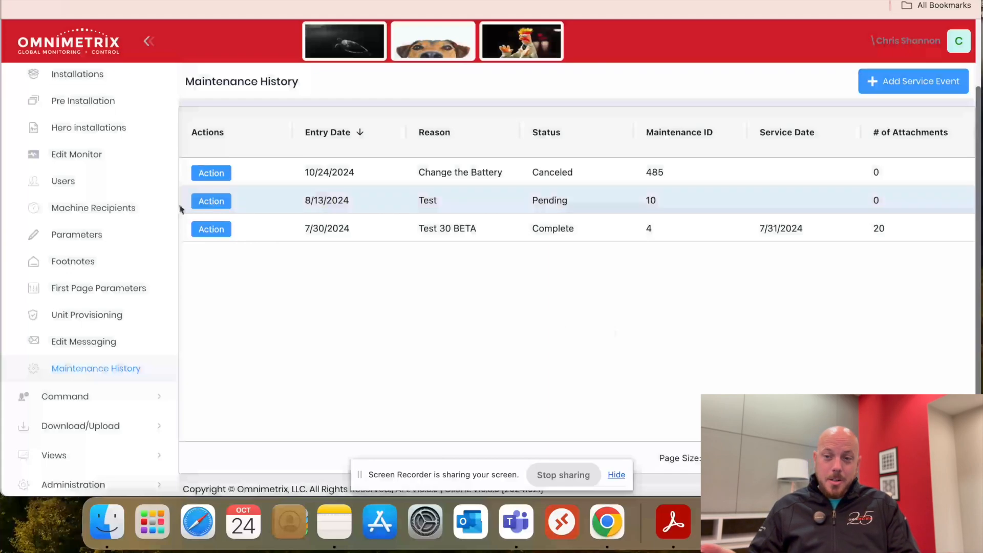
Open the Test 30 BETA event for editing and look through its attached files
{"action": "left_click", "coordinate": [214, 230]}
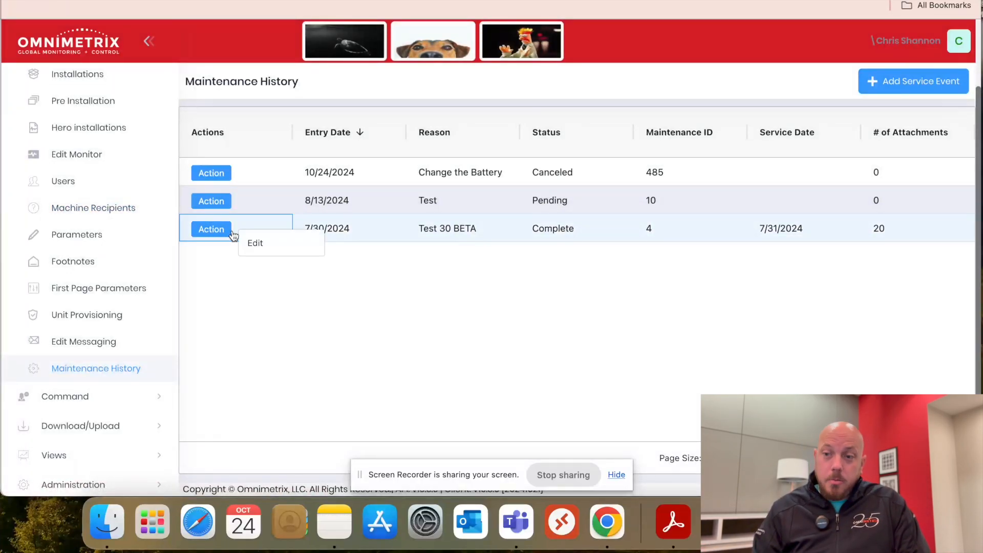
{"action": "left_click", "coordinate": [260, 243]}
{"action": "scroll", "coordinate": [478, 303], "scroll_direction": "down", "scroll_amount": 6}
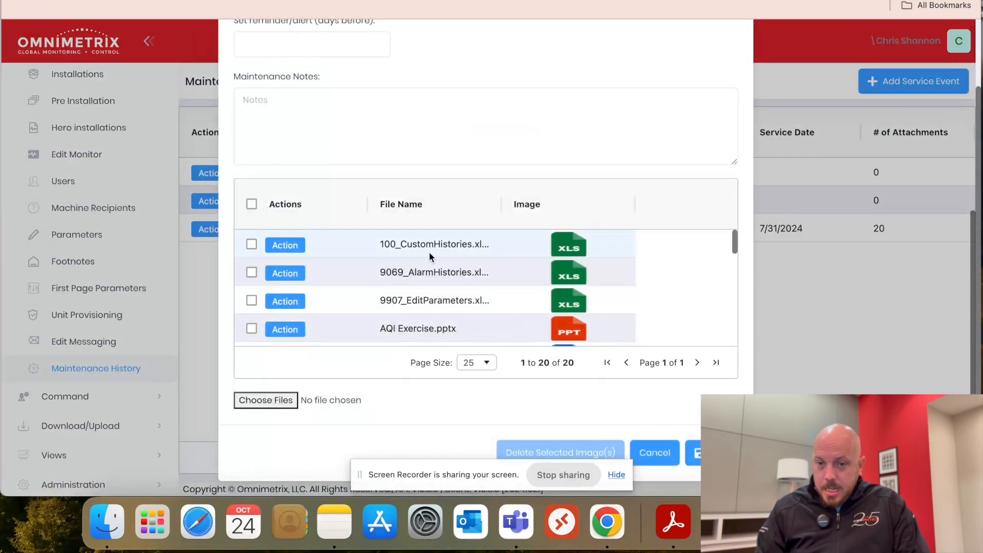
{"action": "scroll", "coordinate": [429, 254], "scroll_direction": "down", "scroll_amount": 5}
{"action": "scroll", "coordinate": [429, 252], "scroll_direction": "down", "scroll_amount": 5}
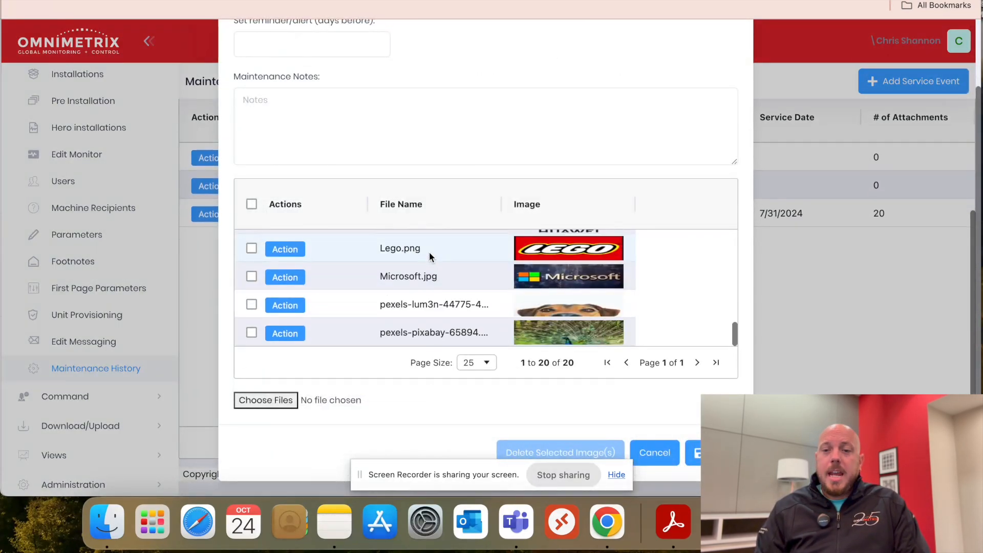
Check the page size options of the attachment list, keep 25, and go back to the first files
{"action": "left_click", "coordinate": [486, 366]}
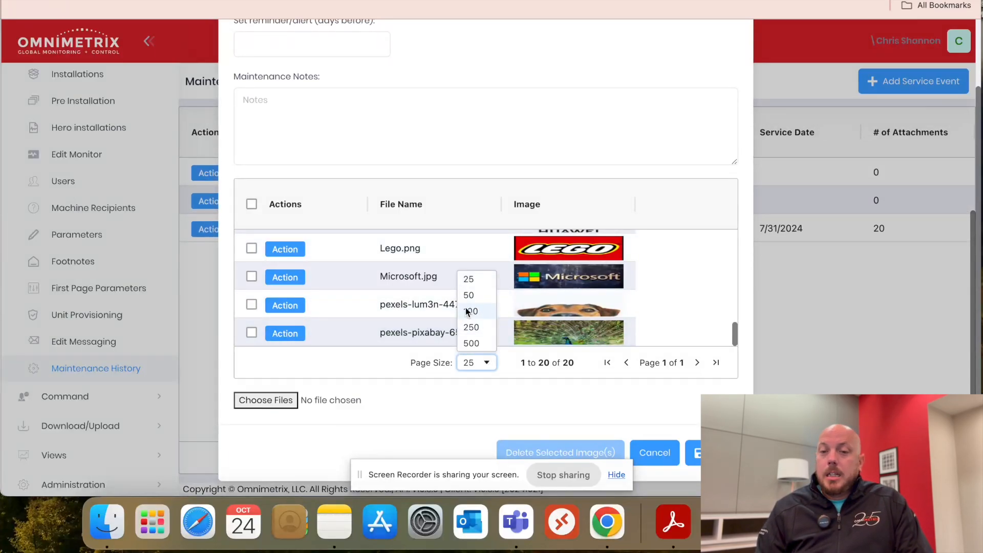
{"action": "left_click", "coordinate": [472, 278]}
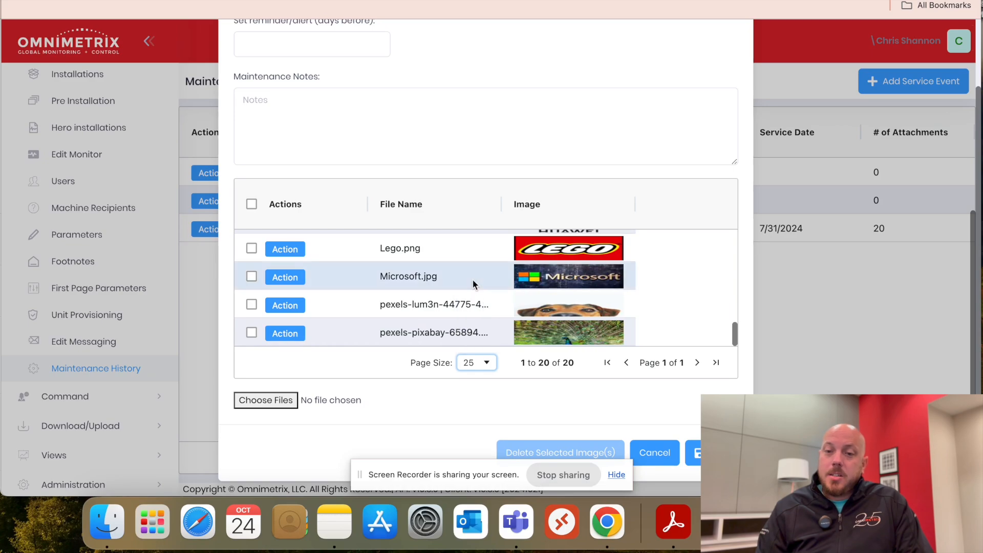
{"action": "scroll", "coordinate": [407, 399], "scroll_direction": "up", "scroll_amount": 5}
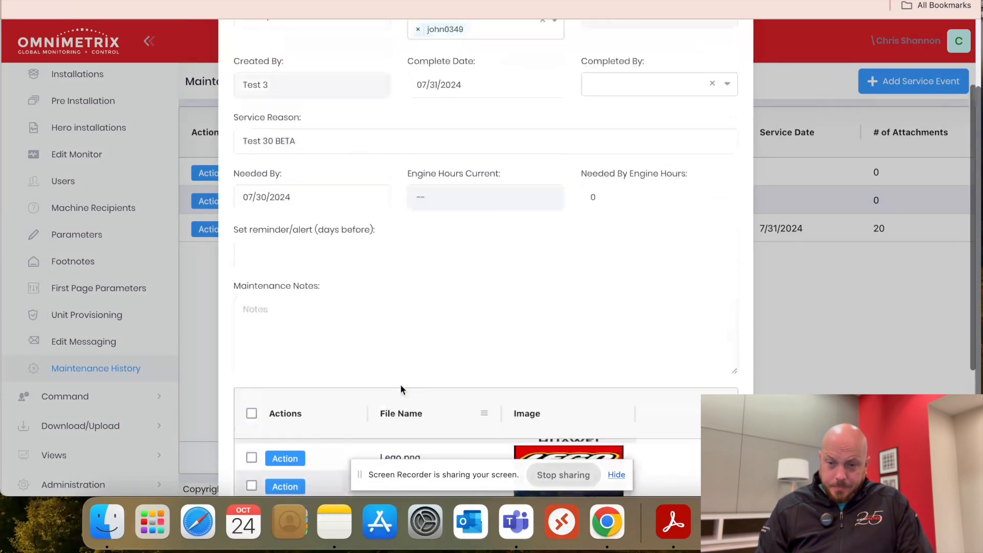
{"action": "scroll", "coordinate": [416, 278], "scroll_direction": "down", "scroll_amount": 4}
{"action": "scroll", "coordinate": [416, 284], "scroll_direction": "up", "scroll_amount": 3}
{"action": "scroll", "coordinate": [418, 282], "scroll_direction": "up", "scroll_amount": 3}
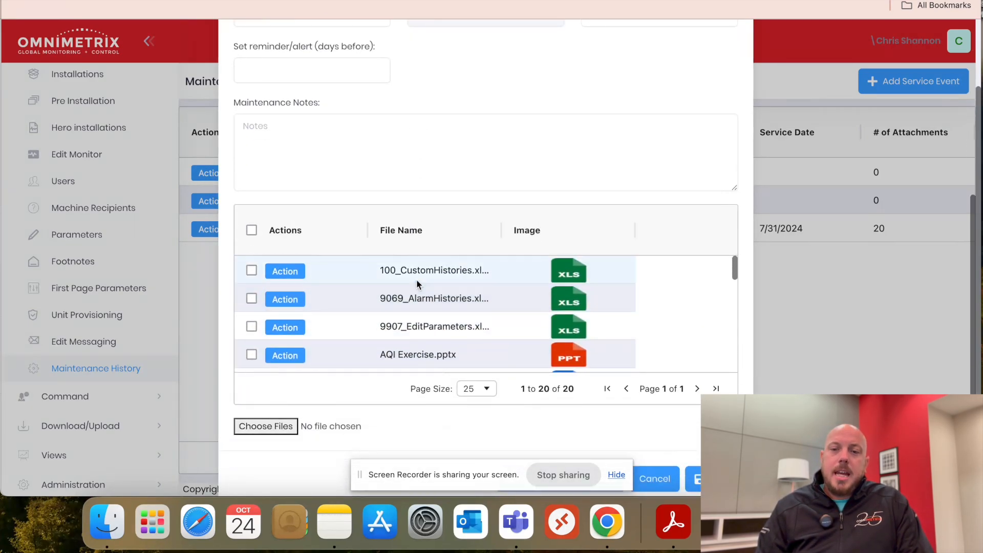
Select the 100_CustomHistories attachment, view its available actions, and clear the selection
{"action": "left_click", "coordinate": [252, 270]}
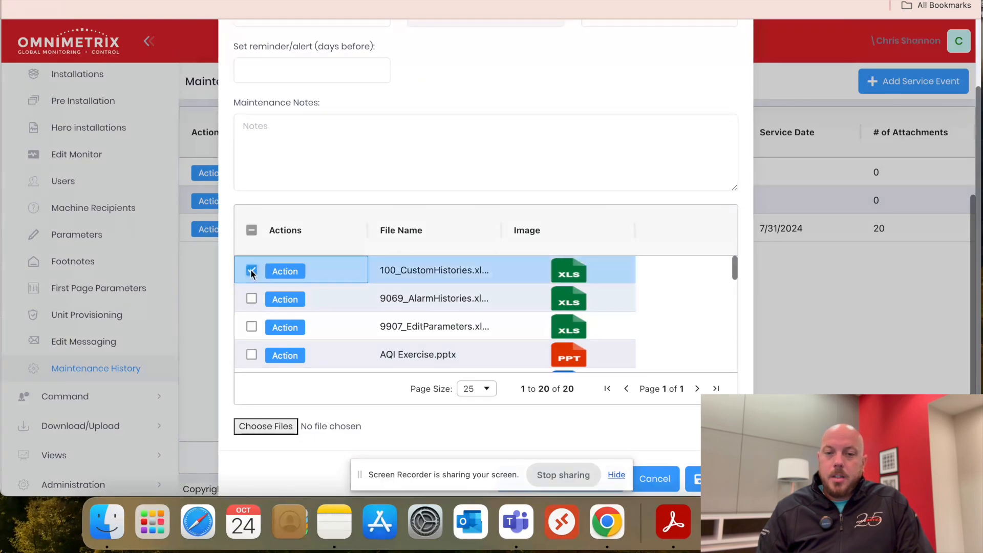
{"action": "left_click", "coordinate": [283, 271]}
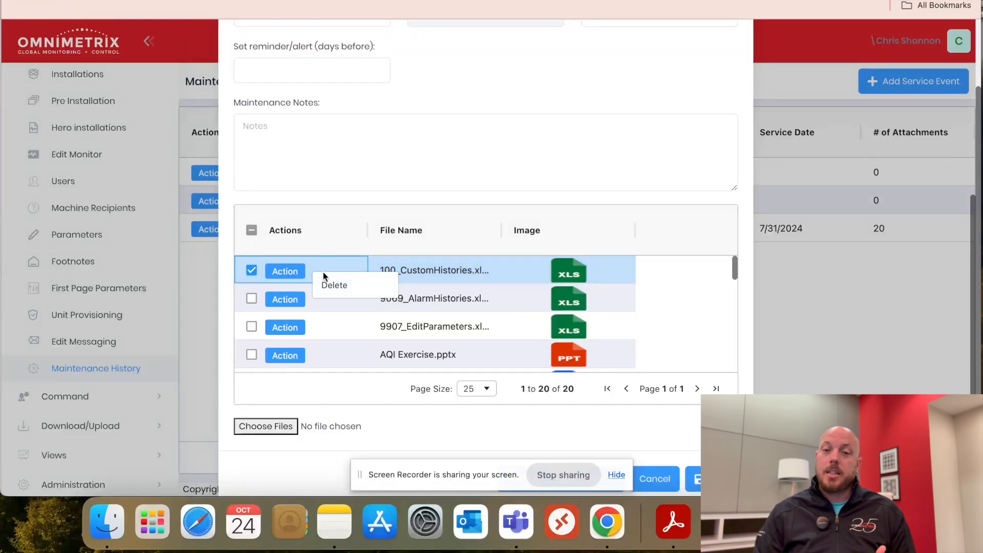
{"action": "left_click", "coordinate": [251, 270]}
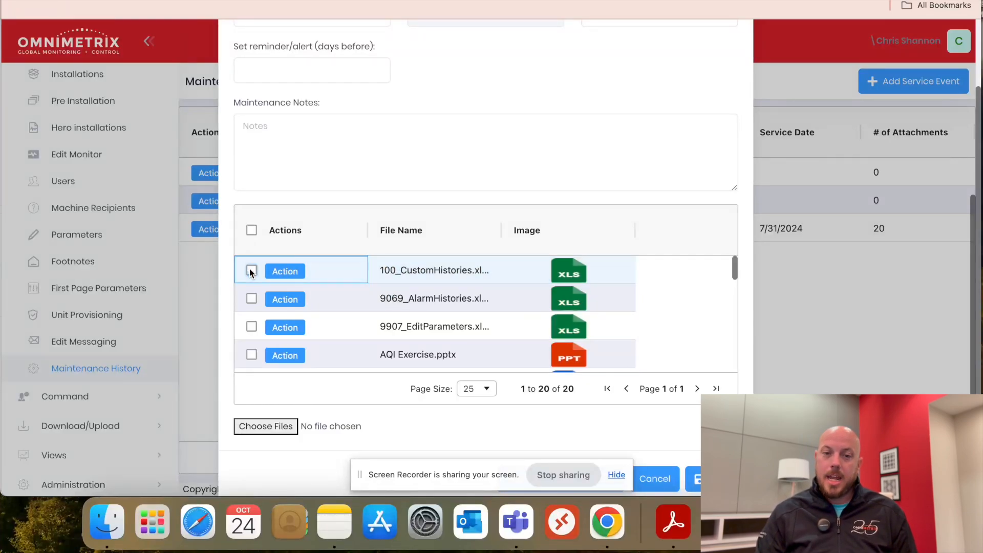
Mark the 100_CustomHistories attachment of the Test 30 BETA event with the bulk image deletion option in view
{"action": "scroll", "coordinate": [699, 427], "scroll_direction": "down", "scroll_amount": 1}
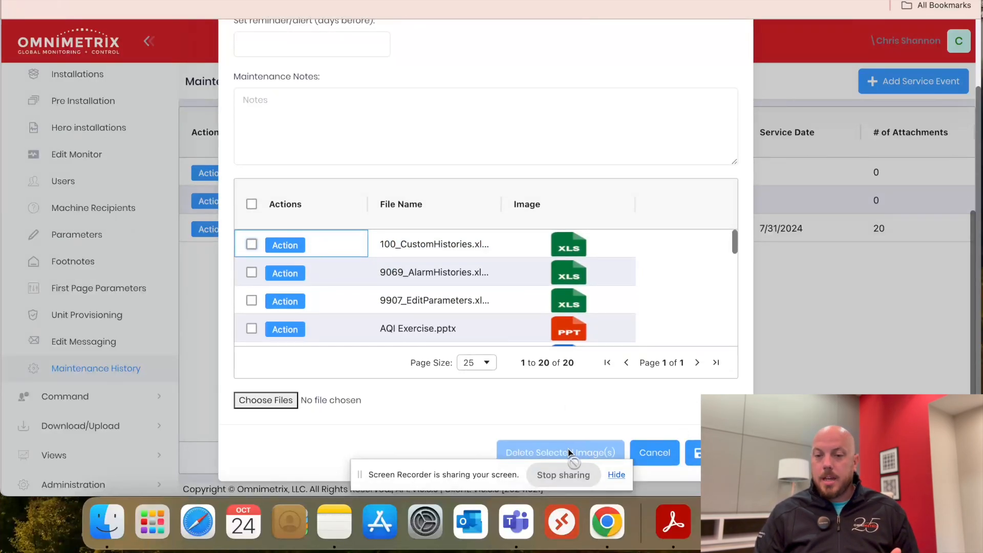
{"action": "left_click", "coordinate": [251, 244]}
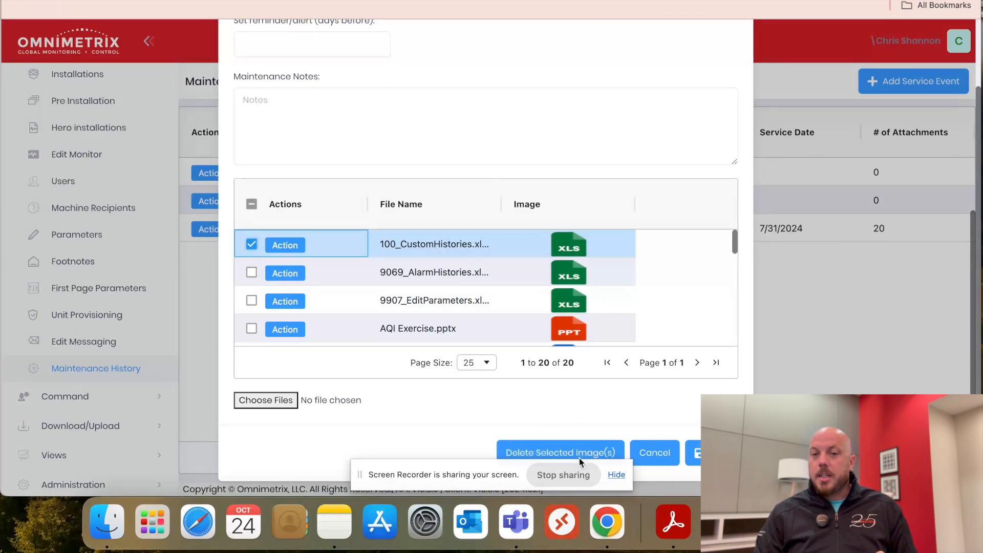